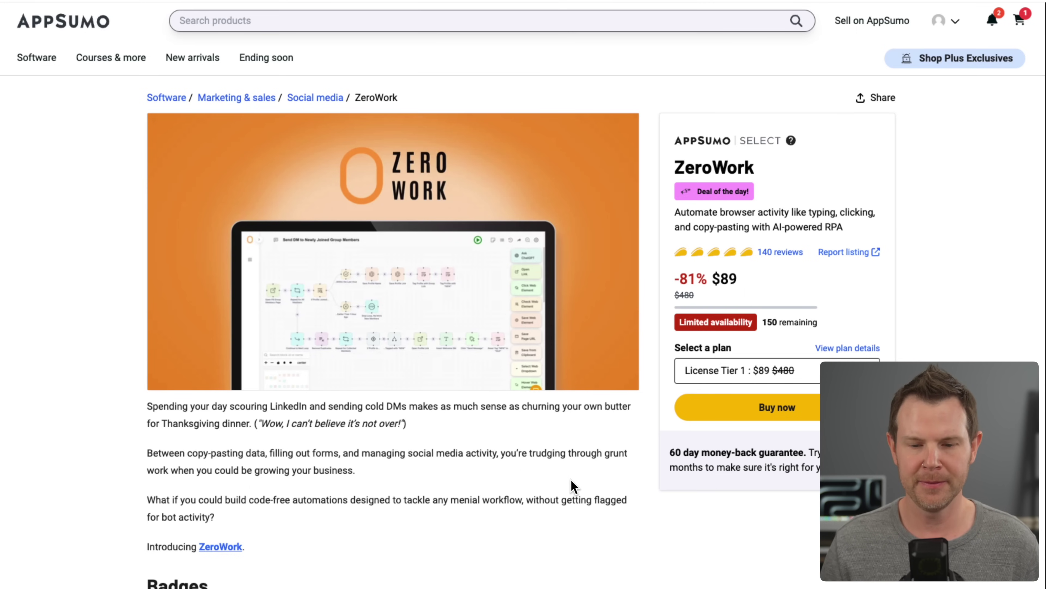
# Scroll the AppSumo ZeroWork listing and continue to the zerowork.io homepage
pyautogui.scroll(-15, 572, 486)
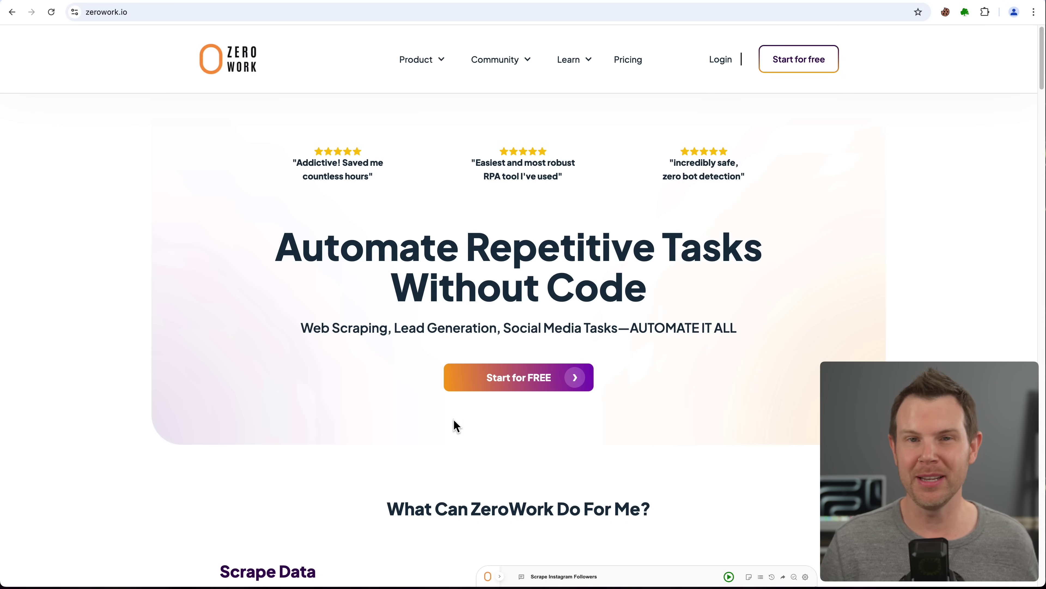
# Scroll the zerowork.io homepage past Scrape, Enrich, Transform Data and Web Interactions to Effortlessly Use AI
pyautogui.scroll(-3, 457, 426)
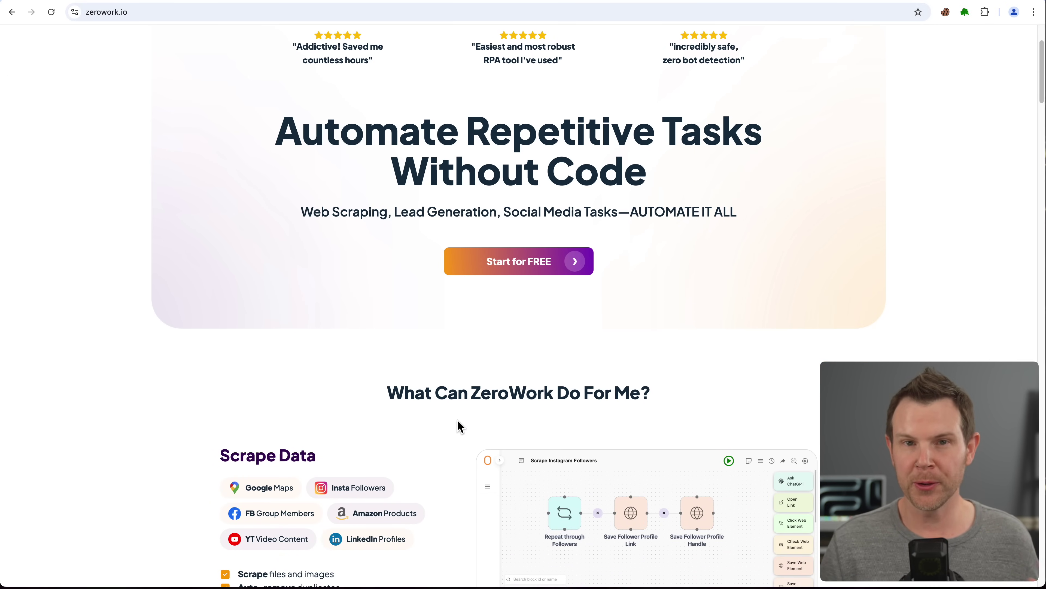
pyautogui.scroll(-3, 460, 426)
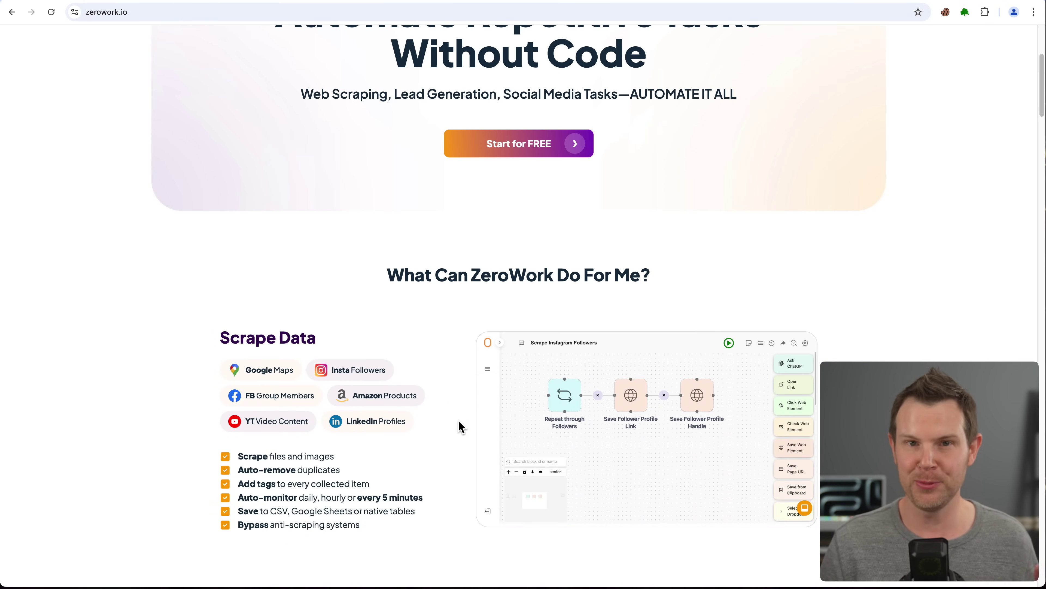
pyautogui.scroll(-4, 461, 424)
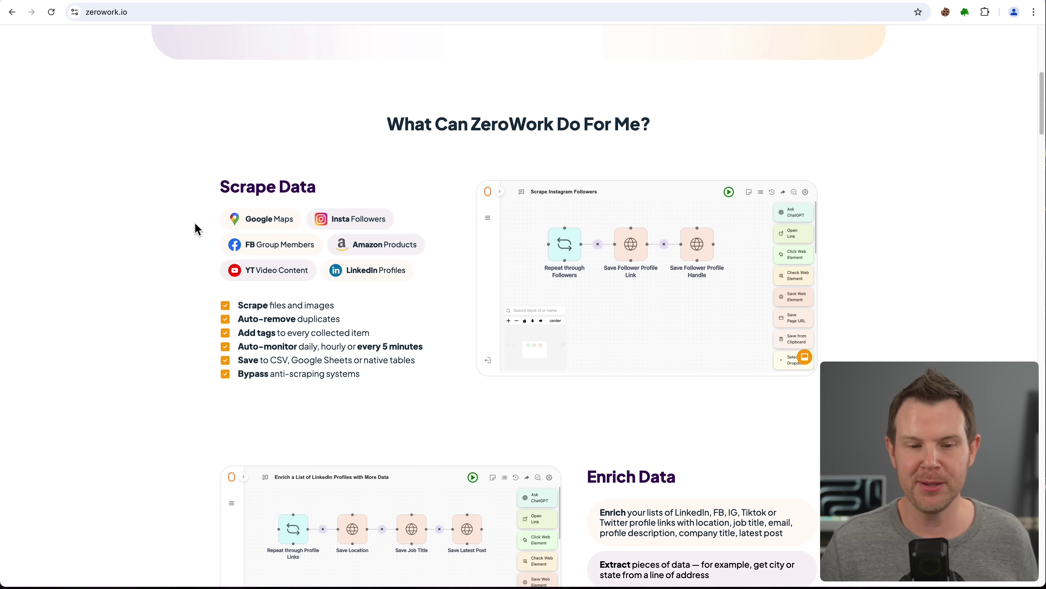
pyautogui.scroll(-5, 821, 279)
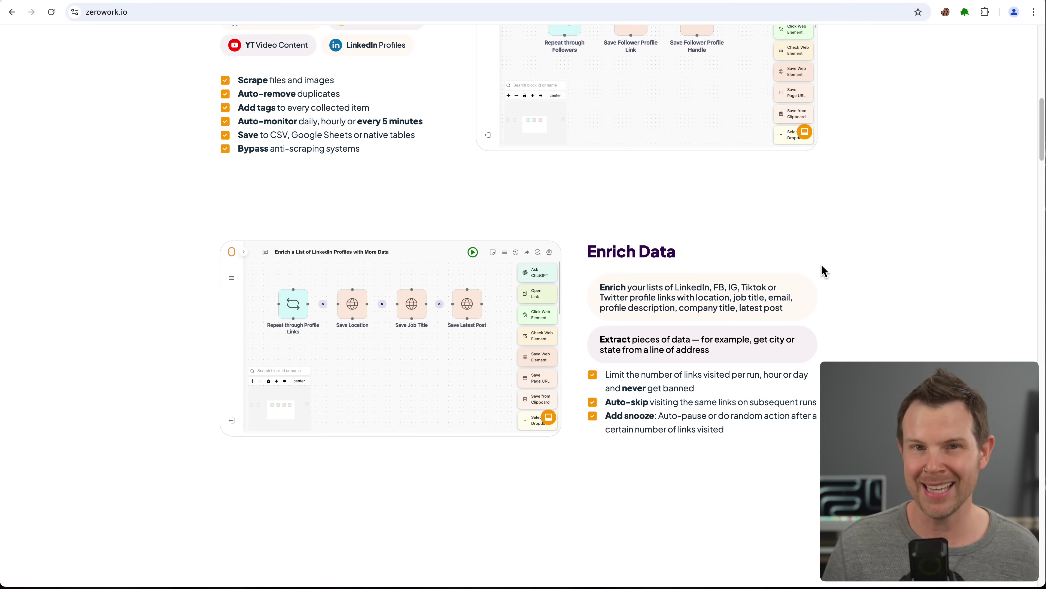
pyautogui.scroll(-9, 819, 267)
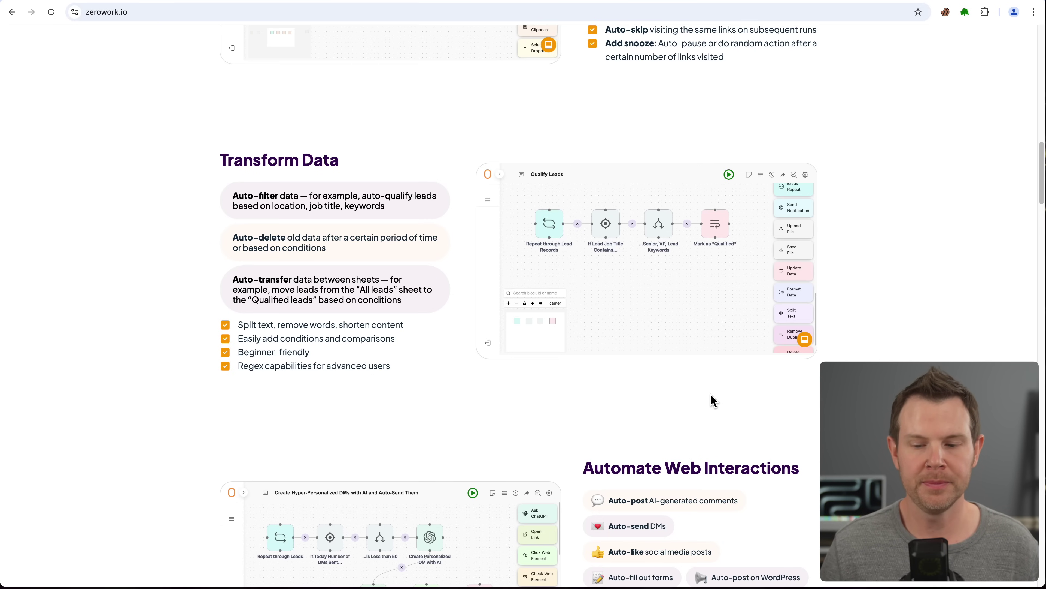
pyautogui.scroll(-9, 714, 400)
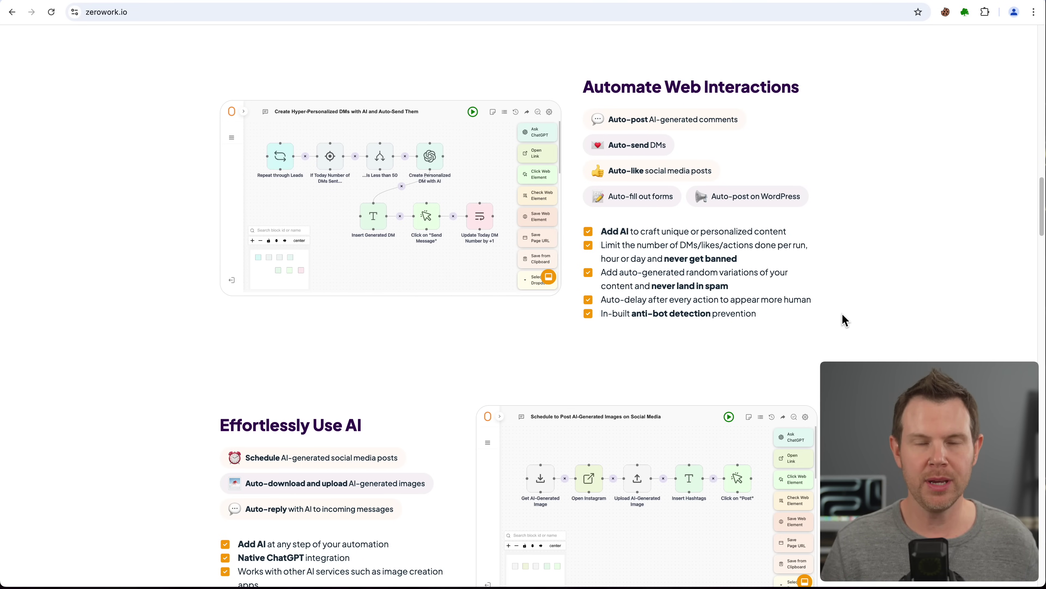
pyautogui.scroll(-5, 844, 332)
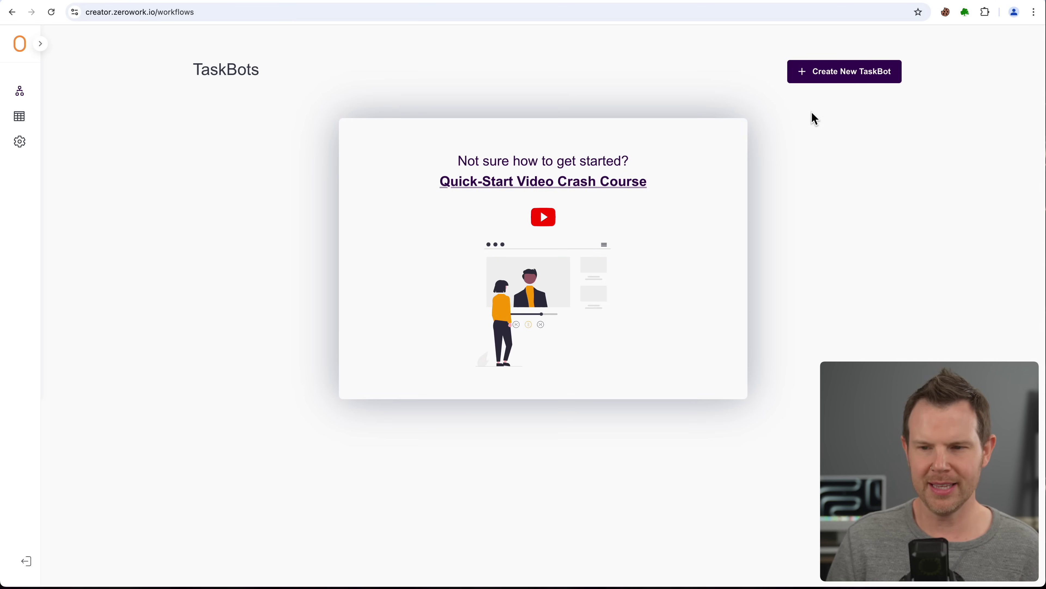
# Create a blank TaskBot from the creator.zerowork.io TaskBots page
pyautogui.click(853, 76)
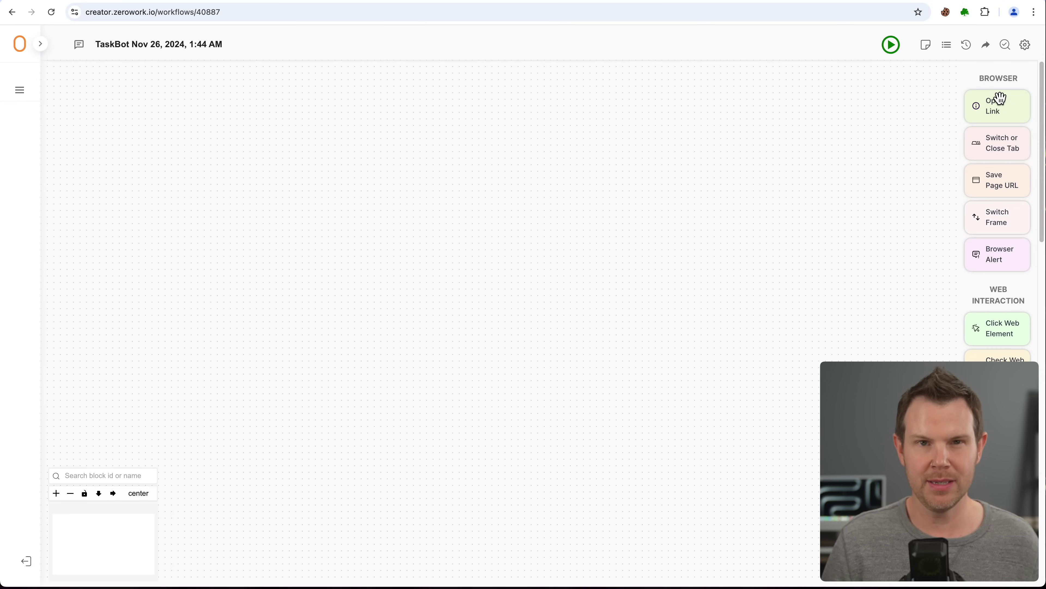
pyautogui.moveTo(1011, 93); pyautogui.dragTo(355, 226)
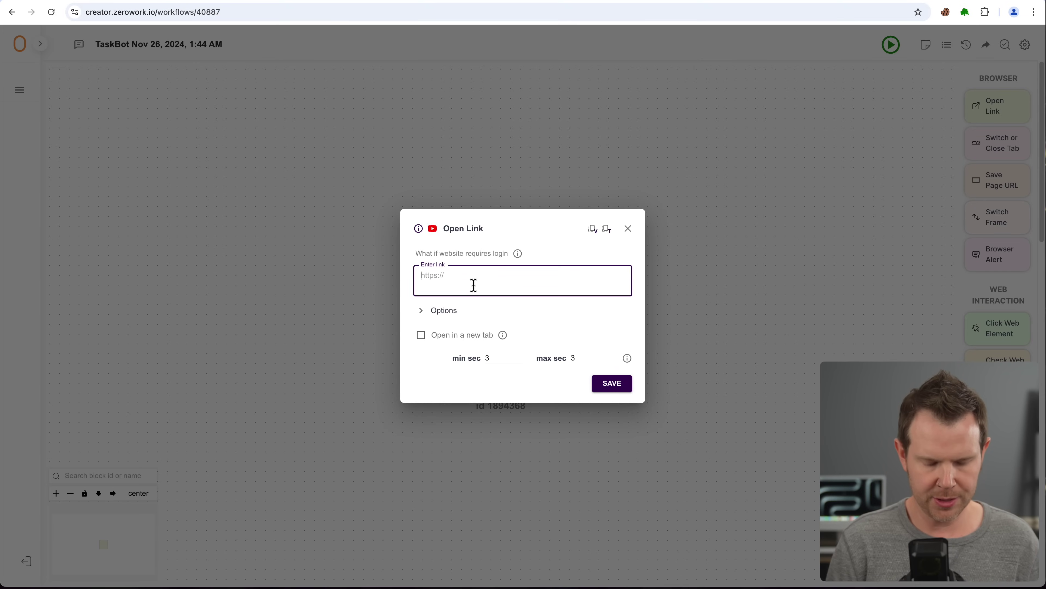
pyautogui.write('https://amazon.com')
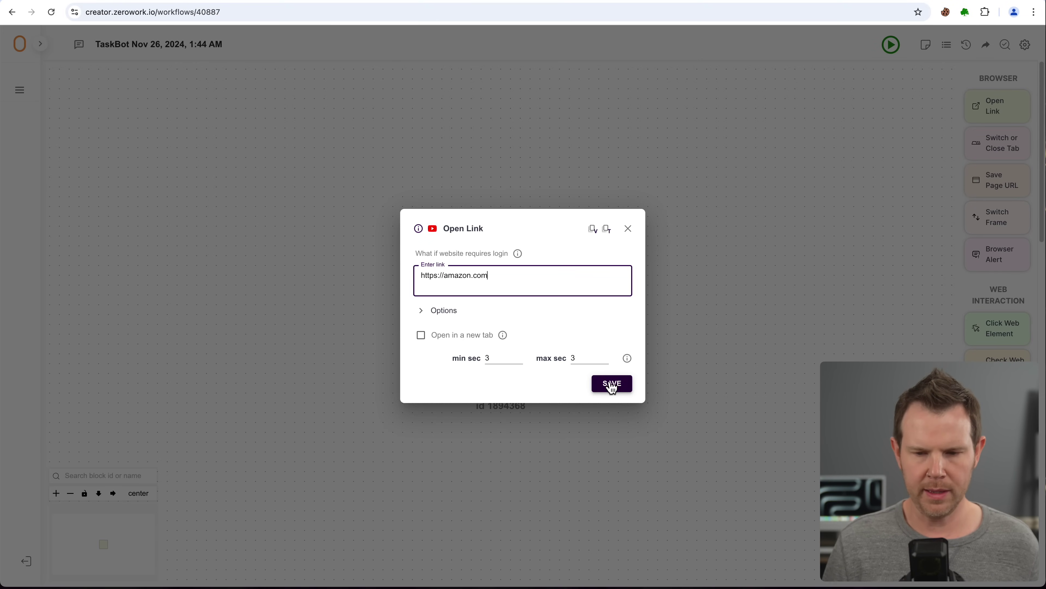
pyautogui.click(611, 383)
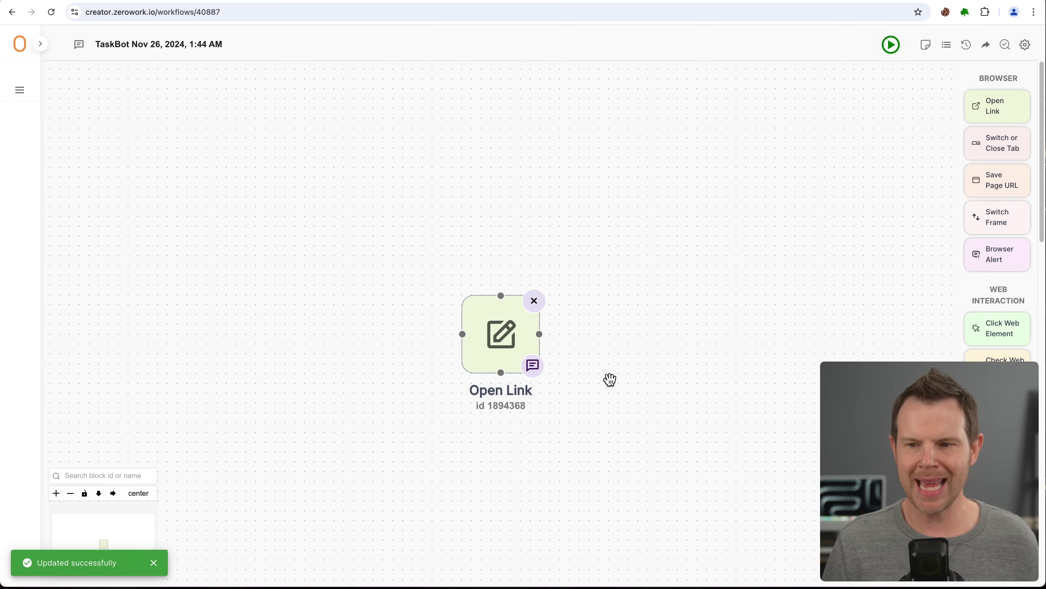
# Run the TaskBot so it opens amazon.com in the browser
pyautogui.click(891, 51)
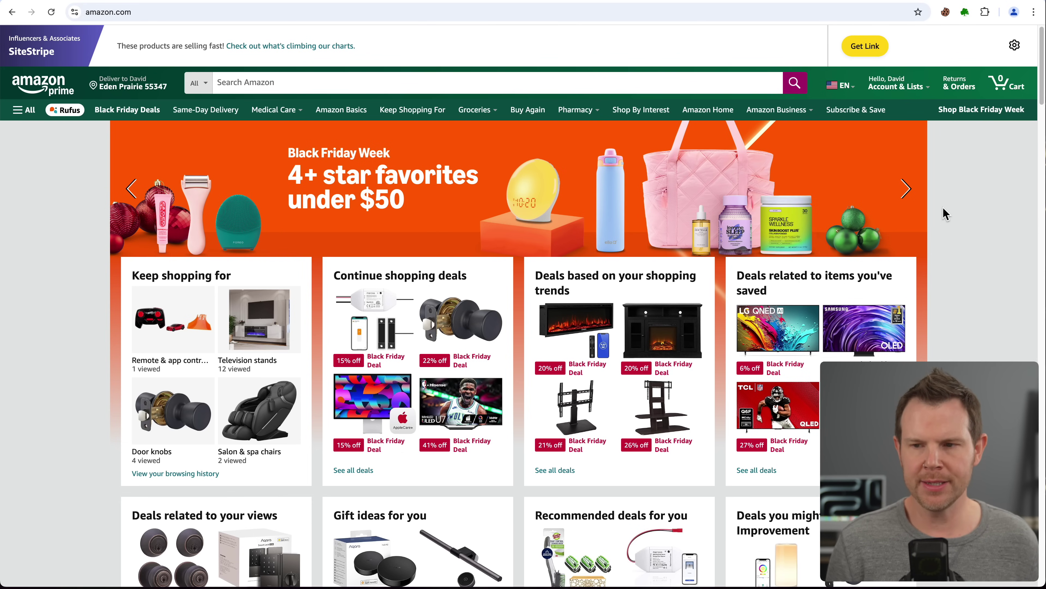
# Open Cookie-Editor to view Amazon's cookies, such as session-id and session-token
pyautogui.click(947, 13)
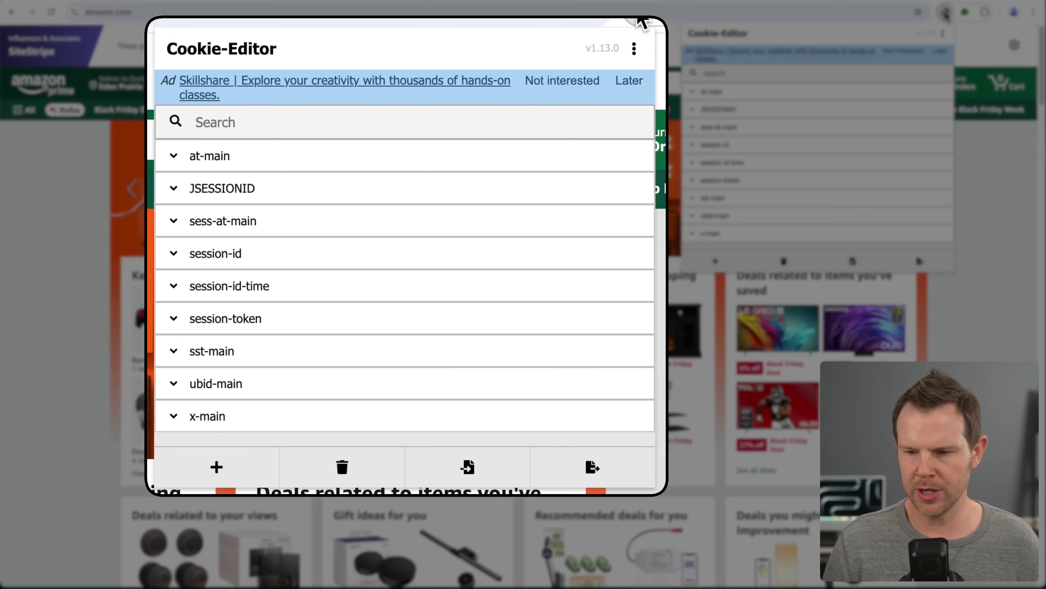
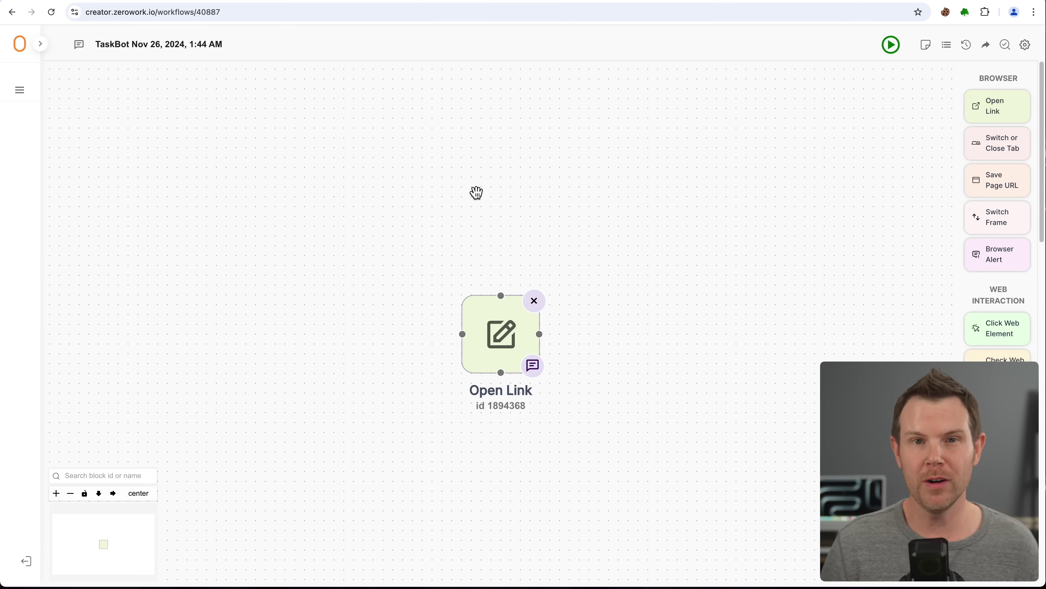
# Look over the TaskBot run settings, including the empty Cookies field, then close them
pyautogui.click(1026, 46)
pyautogui.click(413, 331)
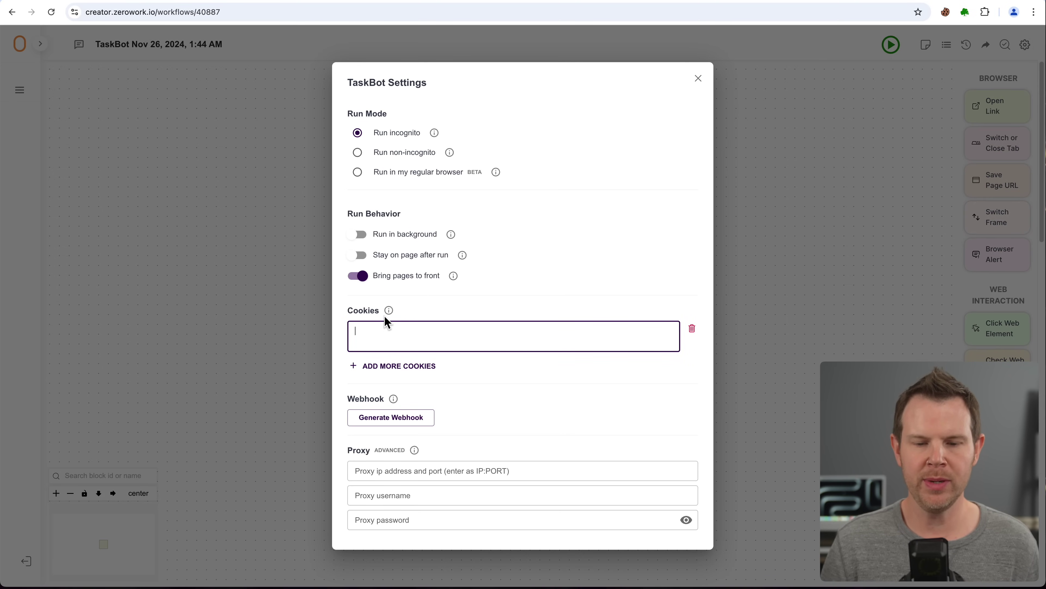
pyautogui.press('Escape')
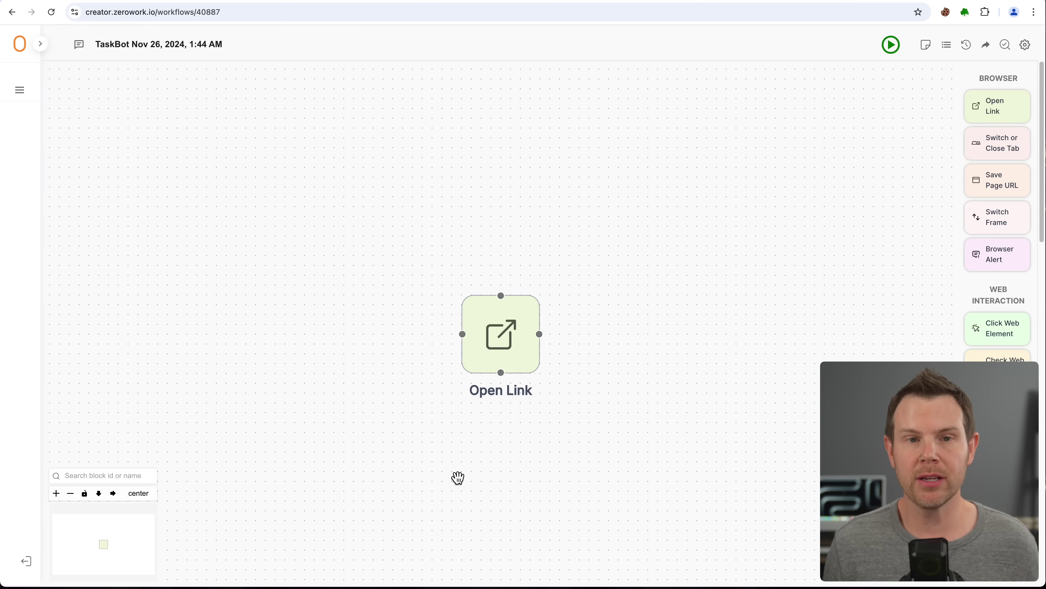
# Rename the TaskBot to 'Amazon Product Scraper' and test-run it
pyautogui.click(145, 40)
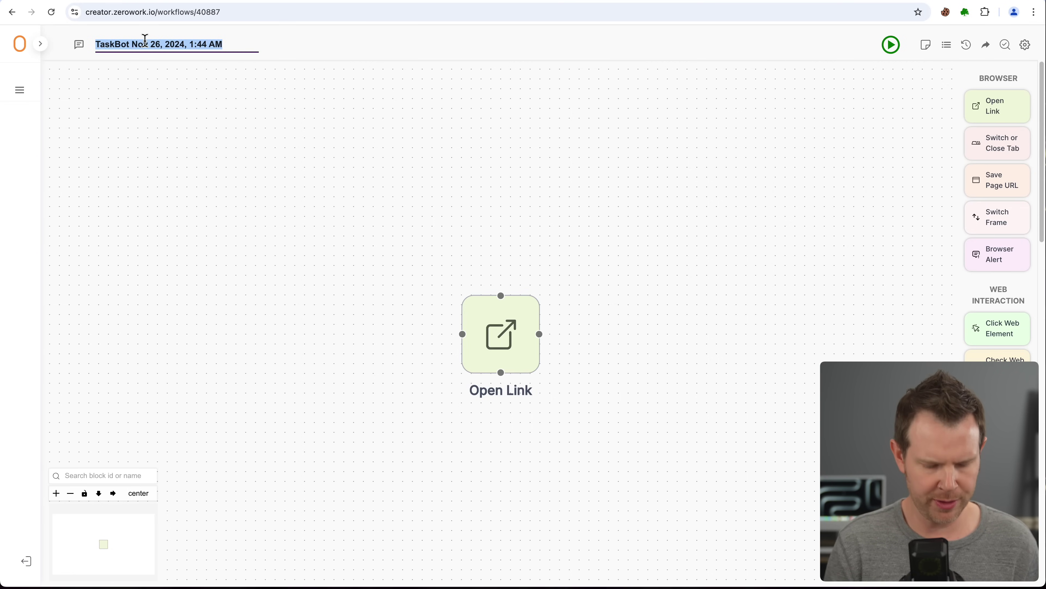
pyautogui.write('Amazon Product Scraper')
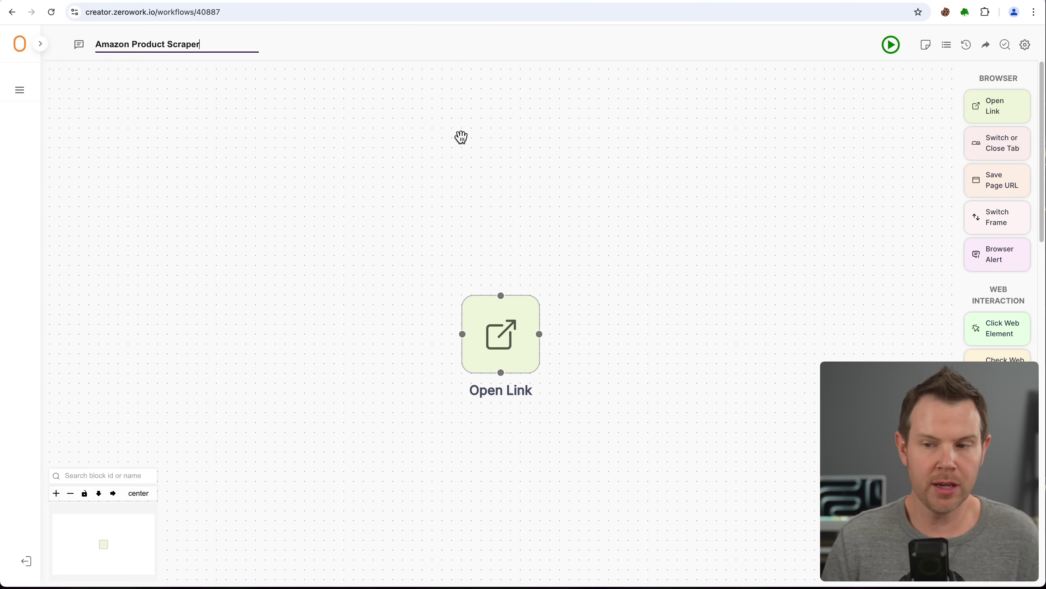
pyautogui.click(890, 44)
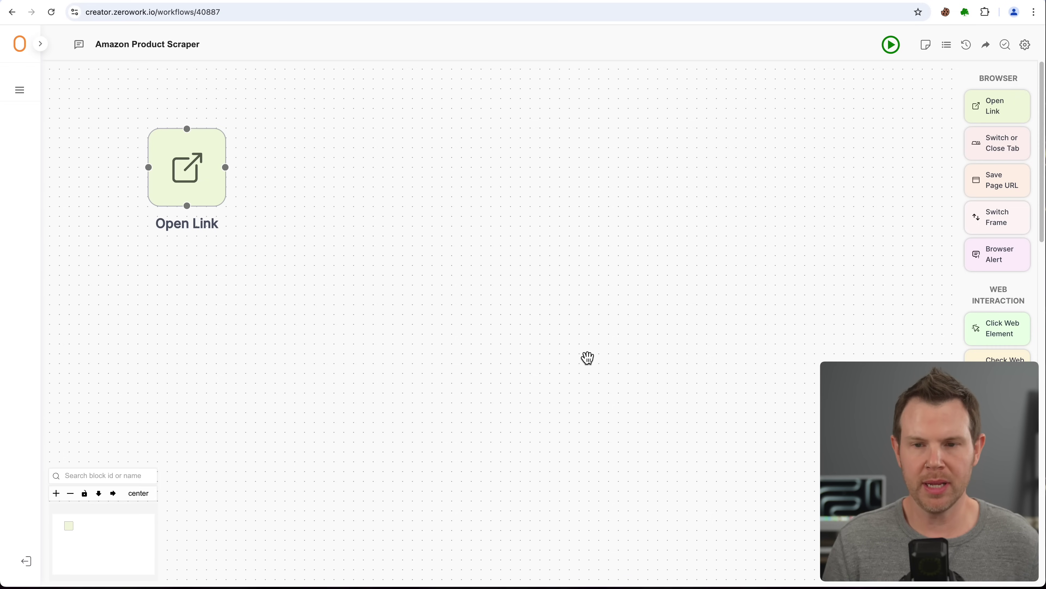
# On the Amazon page, Tab toward the search box and type 'rc cars' there
pyautogui.click(619, 3)
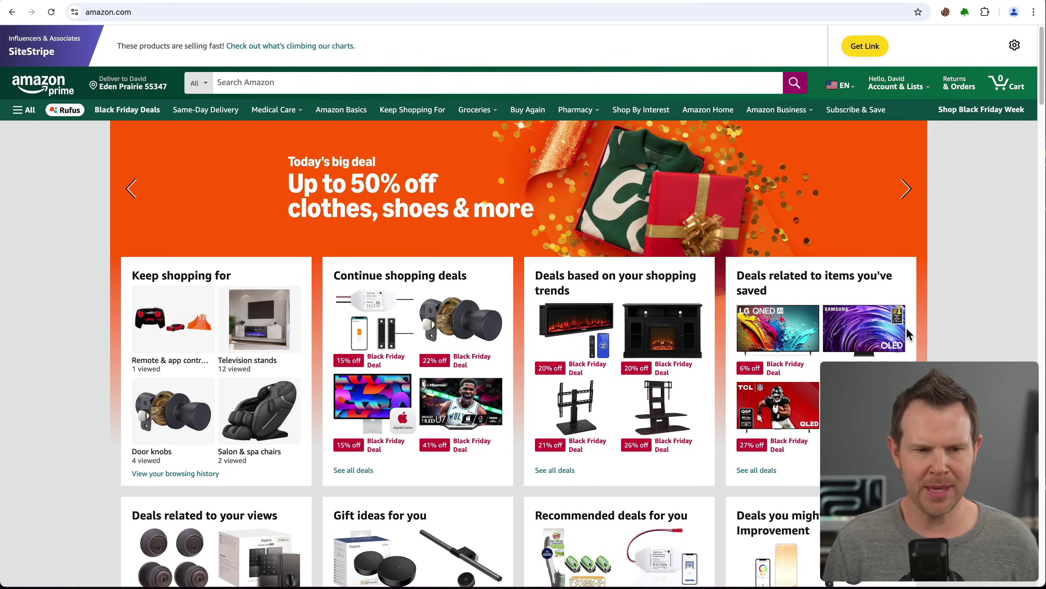
pyautogui.press('Tab')
pyautogui.press('Tab')
pyautogui.press('Tab')
pyautogui.press('Tab')
pyautogui.press('Tab')
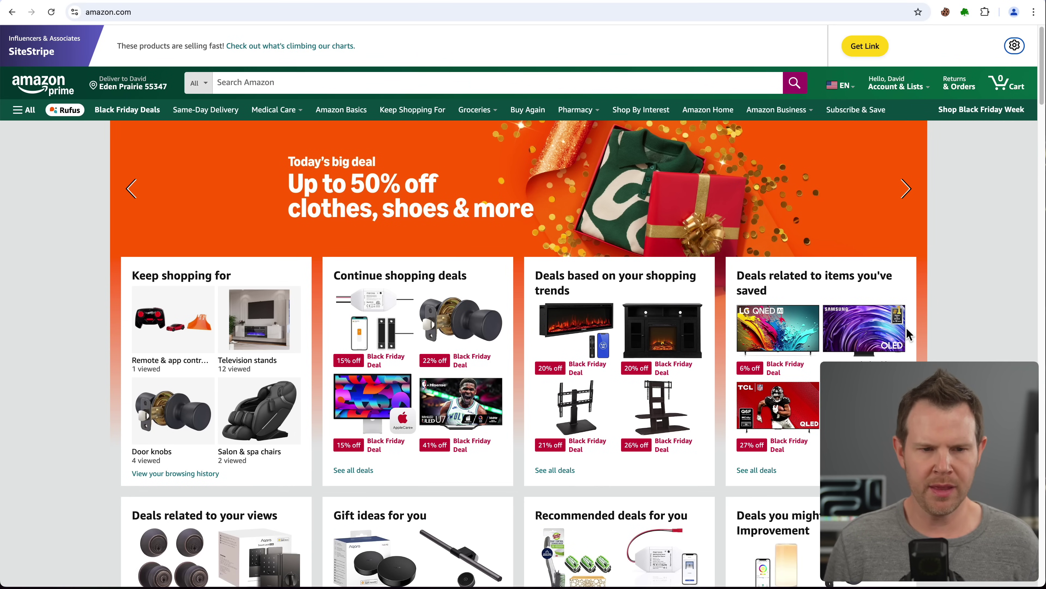
pyautogui.press('Tab')
pyautogui.press('Tab')
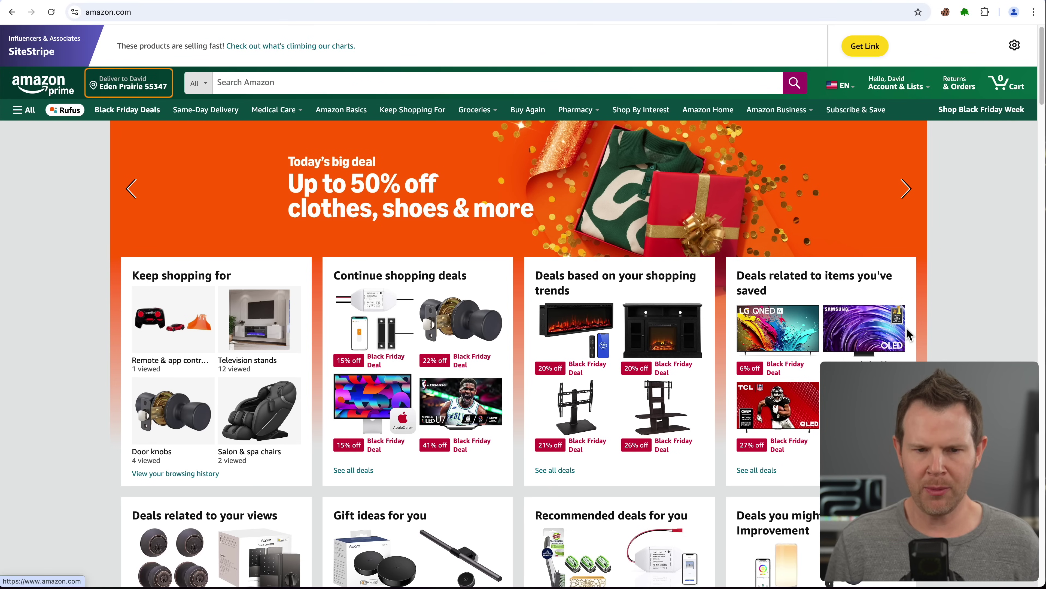
pyautogui.press('Tab')
pyautogui.press('Tab')
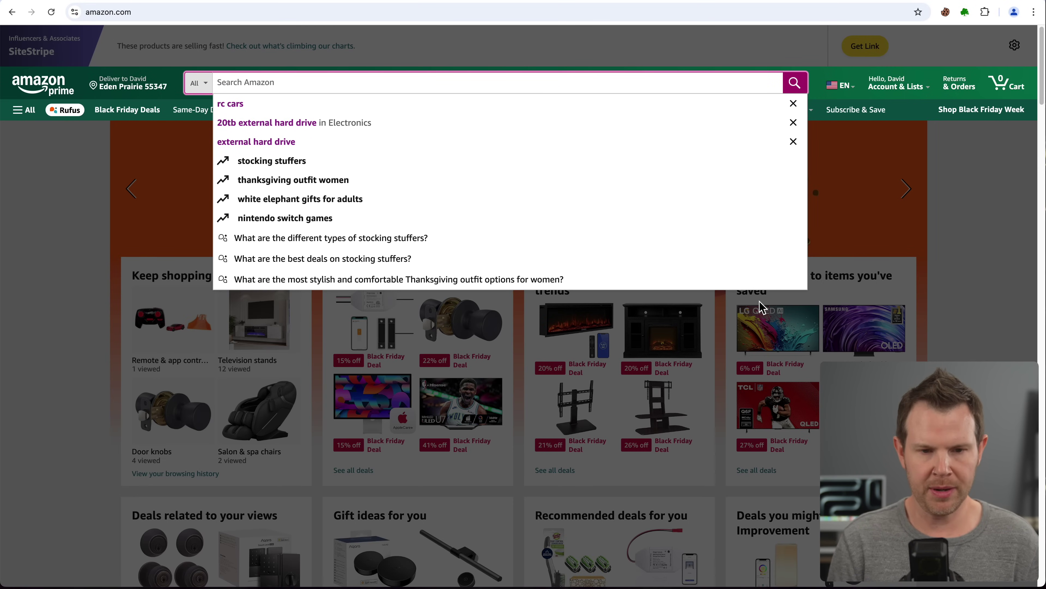
pyautogui.write('rc cars')
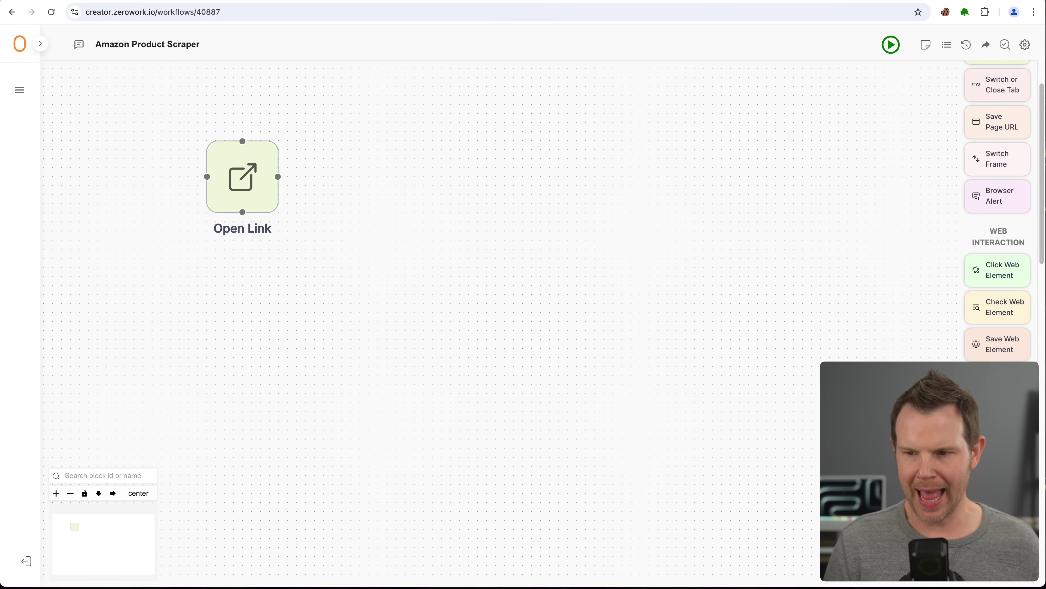
# Add a Keyboard Action step named 'Go to search' that presses Tab ten times
pyautogui.moveTo(672, 227); pyautogui.dragTo(412, 189)
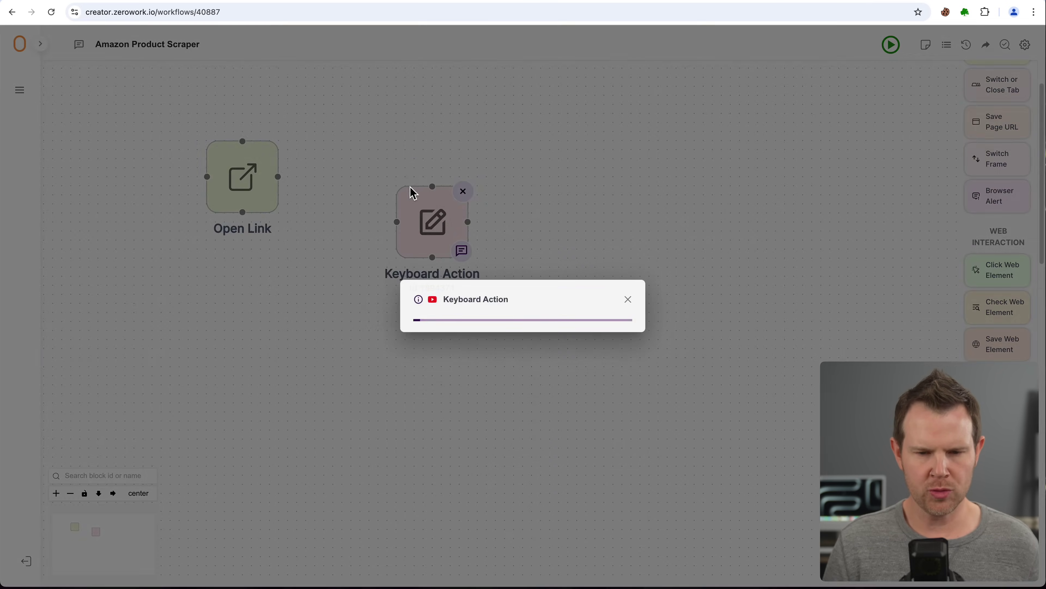
pyautogui.click(451, 264)
pyautogui.write('Go to ')
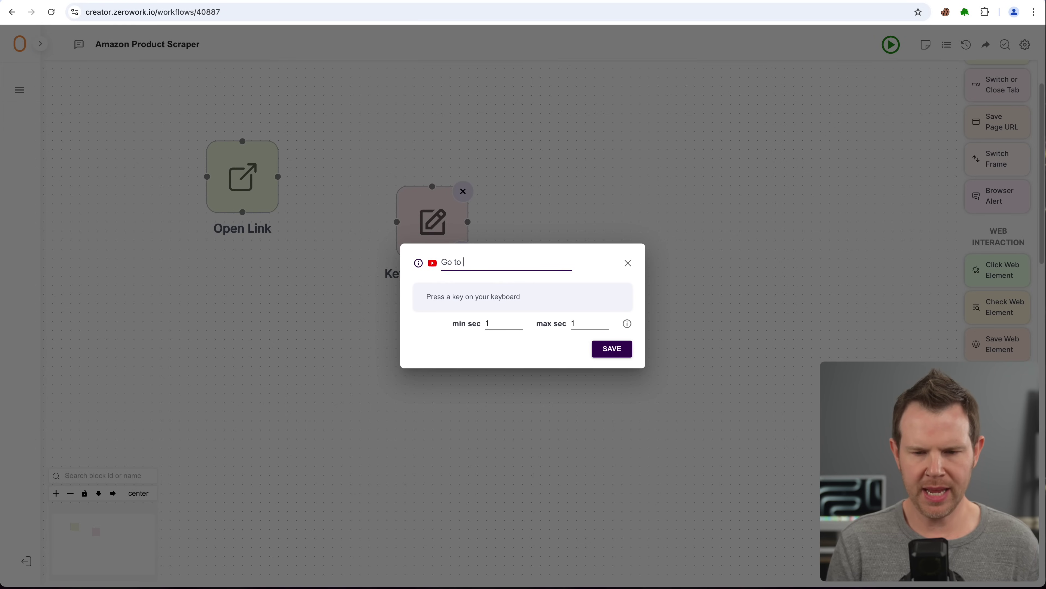
pyautogui.write('search')
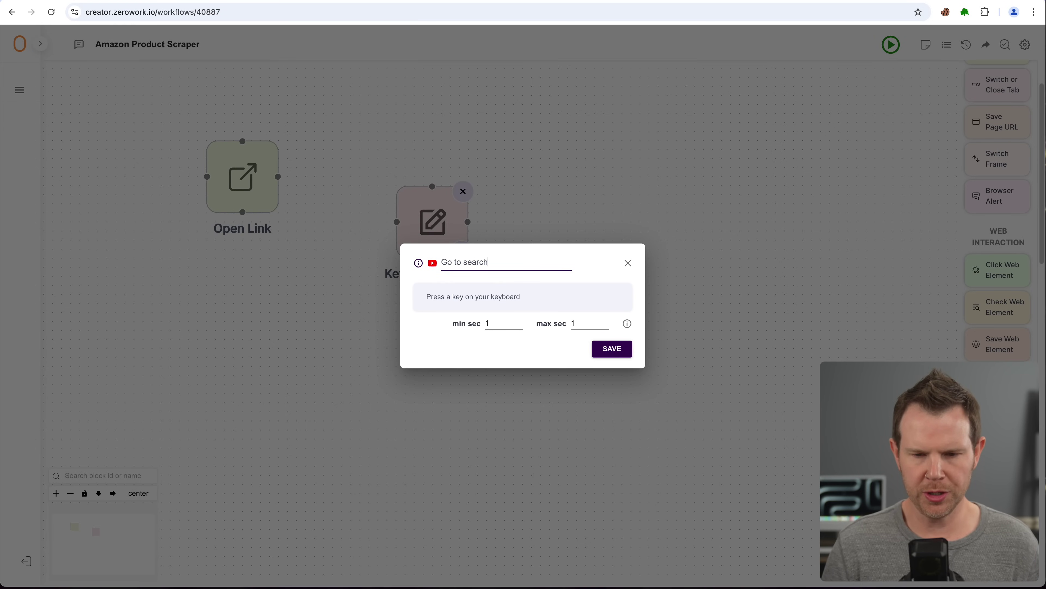
pyautogui.click(479, 292)
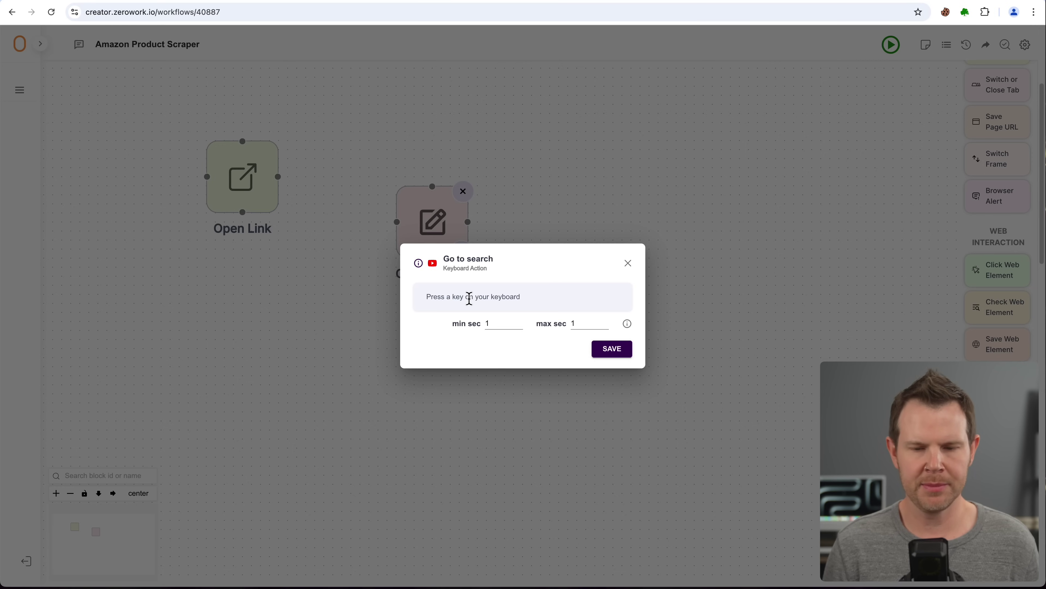
pyautogui.press('Tab')
pyautogui.press('Tab')
pyautogui.press('Tab')
pyautogui.press('Tab')
pyautogui.press('Tab')
pyautogui.press('Tab')
pyautogui.press('Tab')
pyautogui.press('Tab')
pyautogui.press('Tab')
pyautogui.press('Tab')
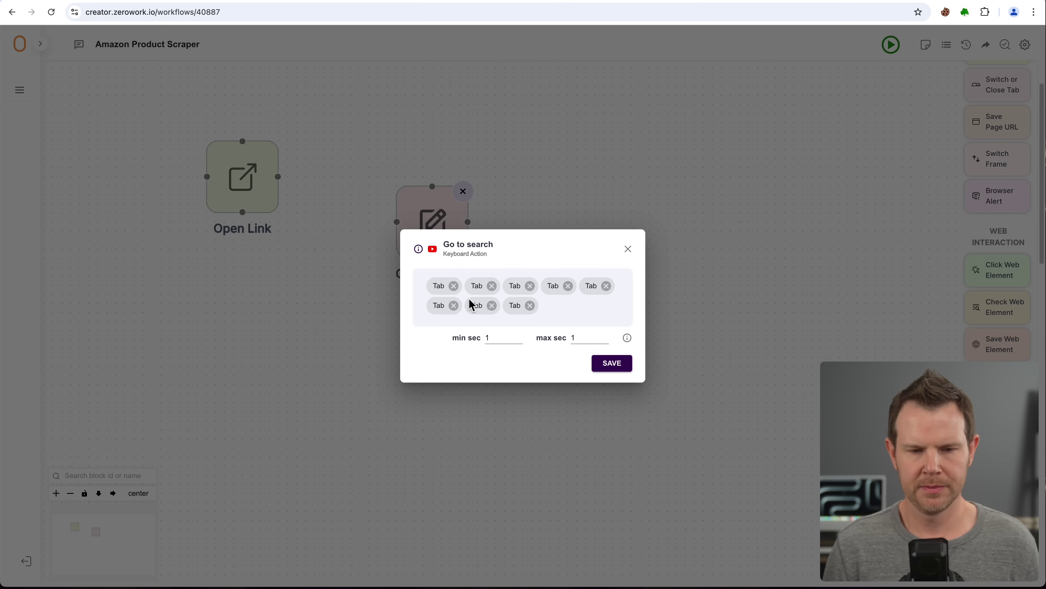
pyautogui.click(612, 364)
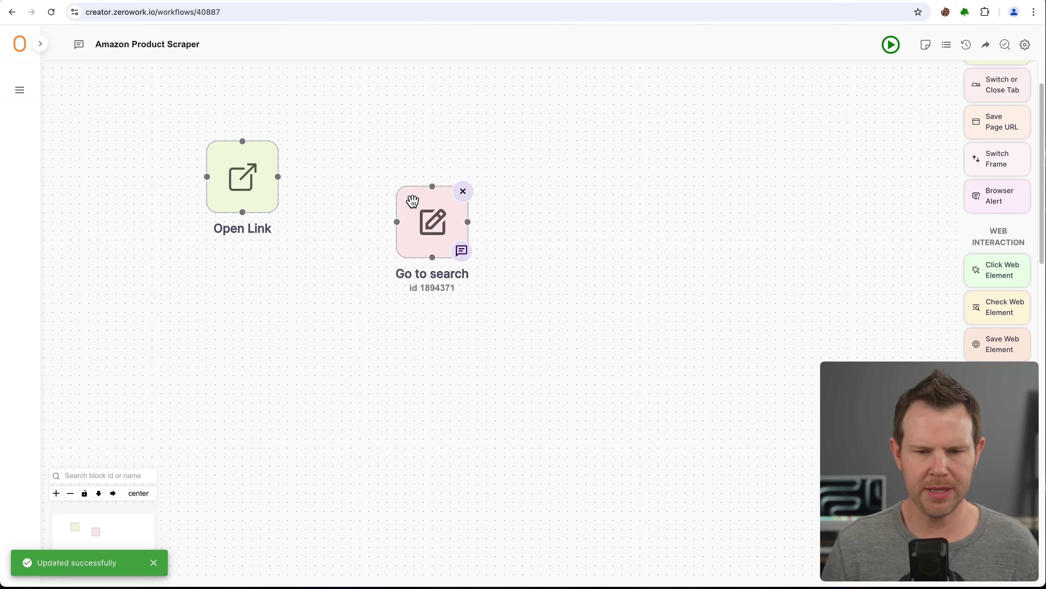
# Link Go to search after Open Link and add an Insert Text or Data step
pyautogui.moveTo(411, 201); pyautogui.dragTo(355, 157)
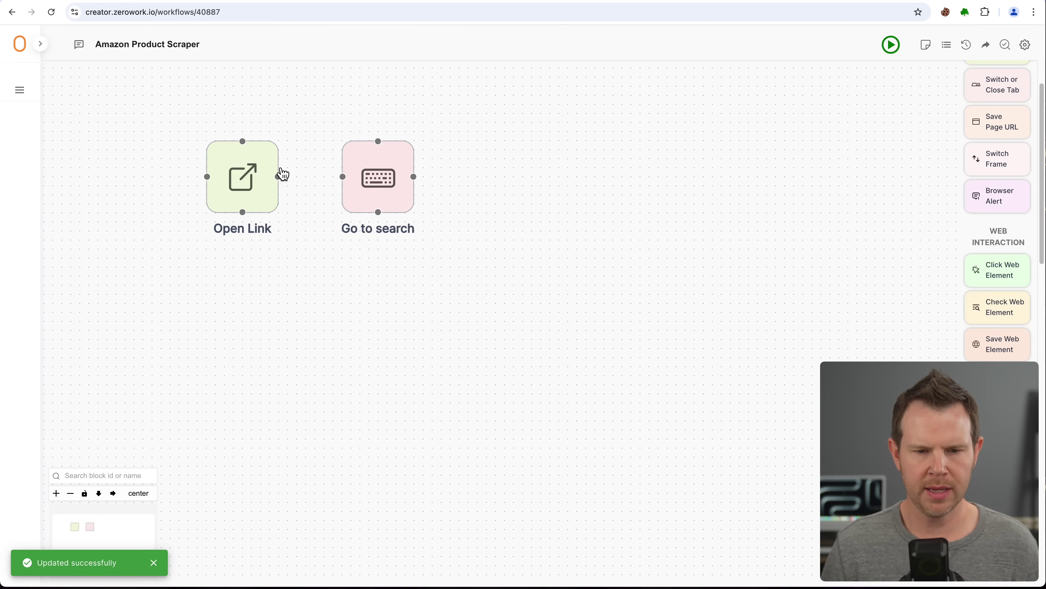
pyautogui.moveTo(278, 174); pyautogui.dragTo(346, 178)
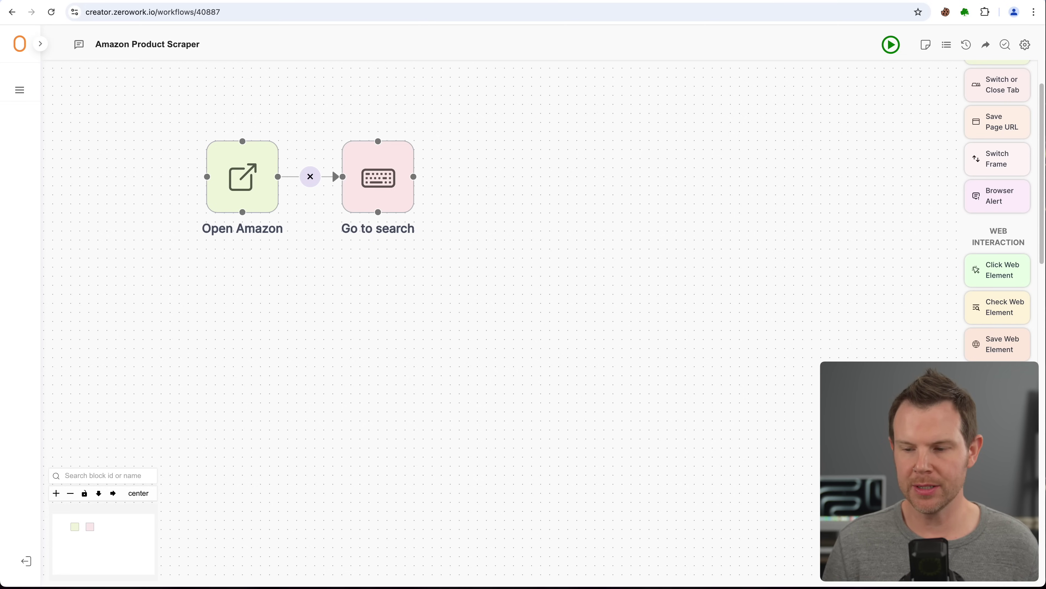
pyautogui.moveTo(997, 382); pyautogui.dragTo(533, 198)
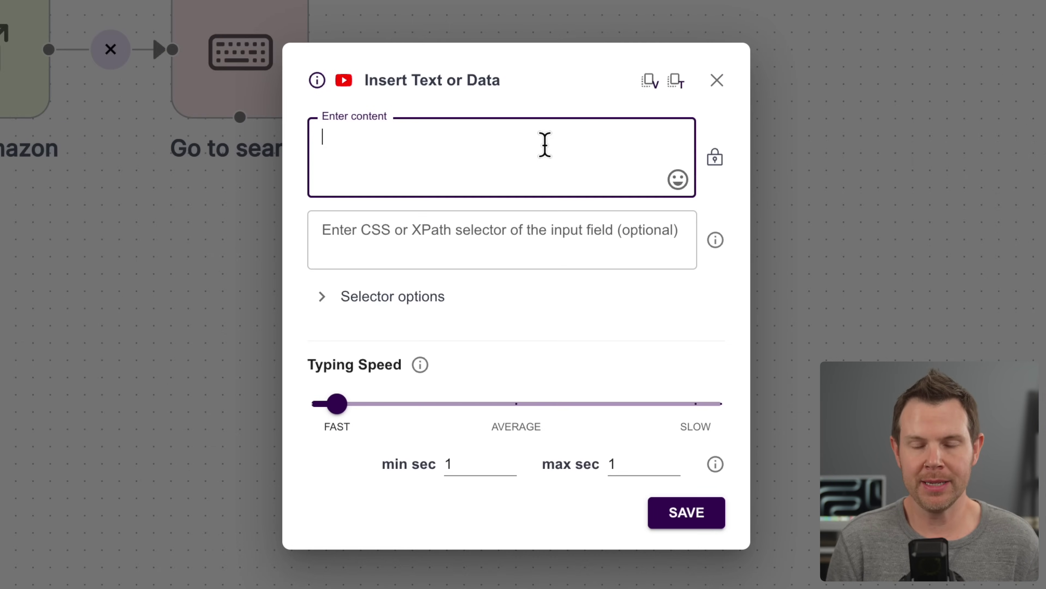
# Make the text step type 'RC Cars' at AVERAGE speed, linked after Go to search
pyautogui.write('RC Cars')
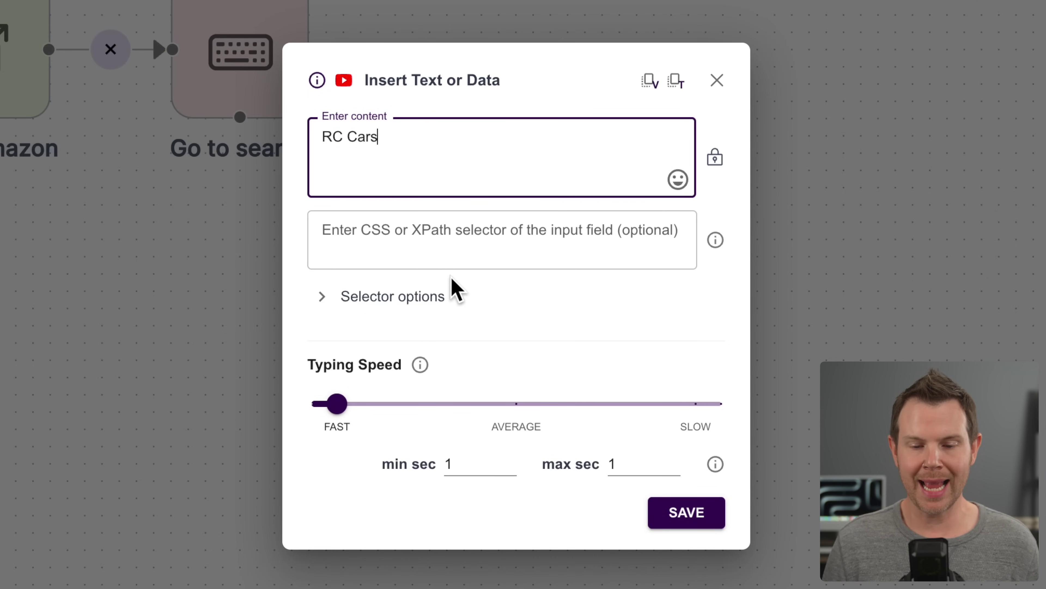
pyautogui.moveTo(335, 404)
pyautogui.moveTo(338, 405); pyautogui.dragTo(375, 402)
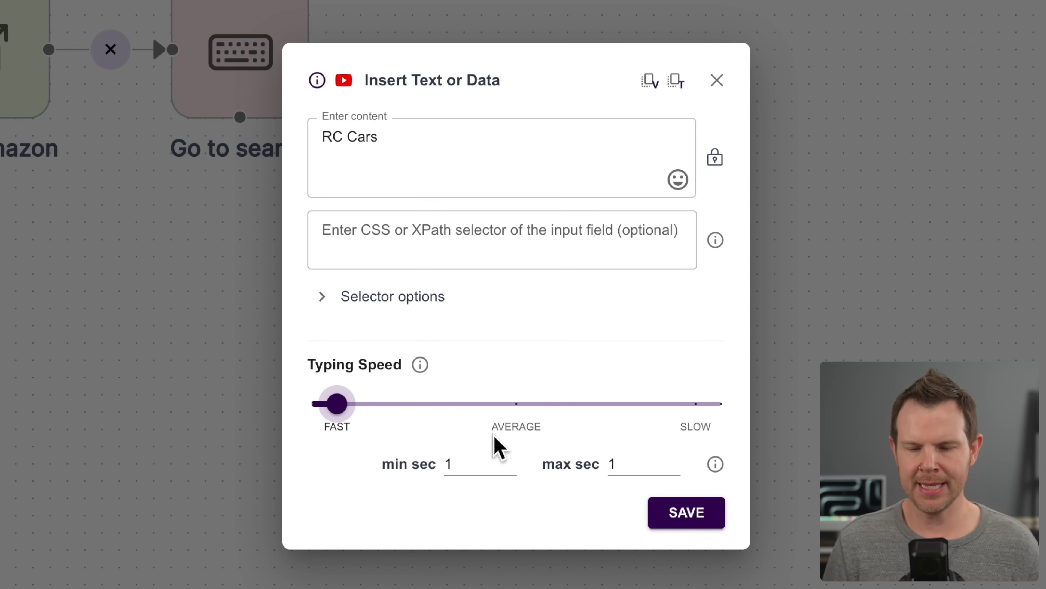
pyautogui.click(721, 516)
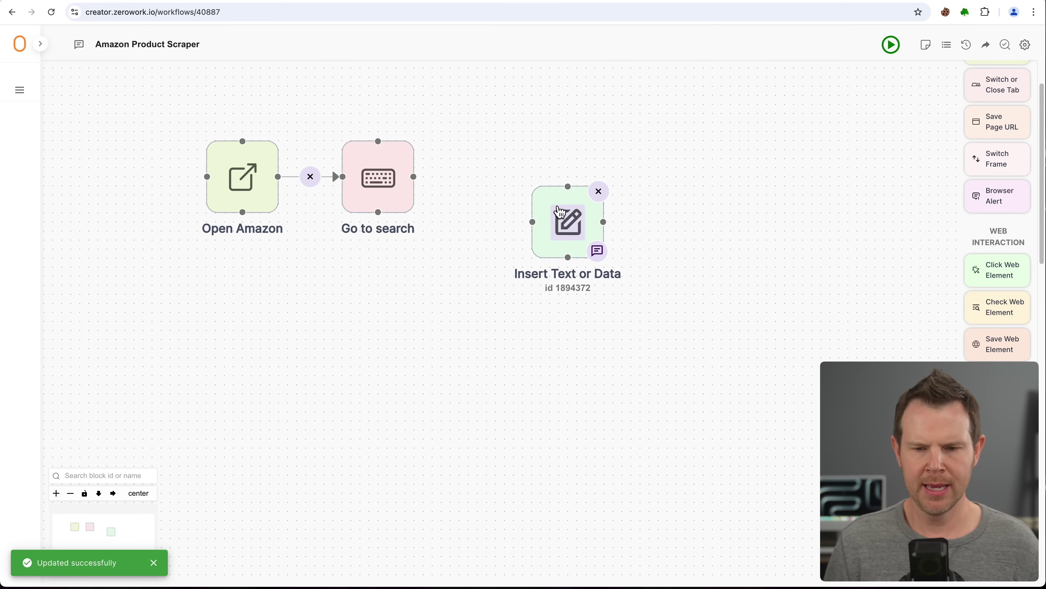
pyautogui.moveTo(543, 182); pyautogui.dragTo(488, 136)
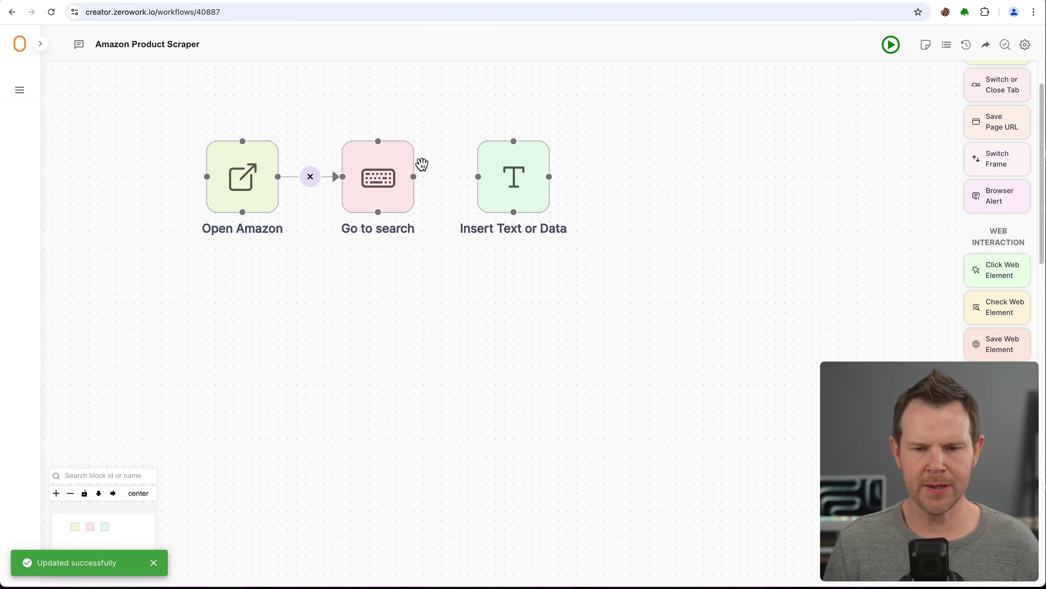
pyautogui.moveTo(413, 176); pyautogui.dragTo(478, 176)
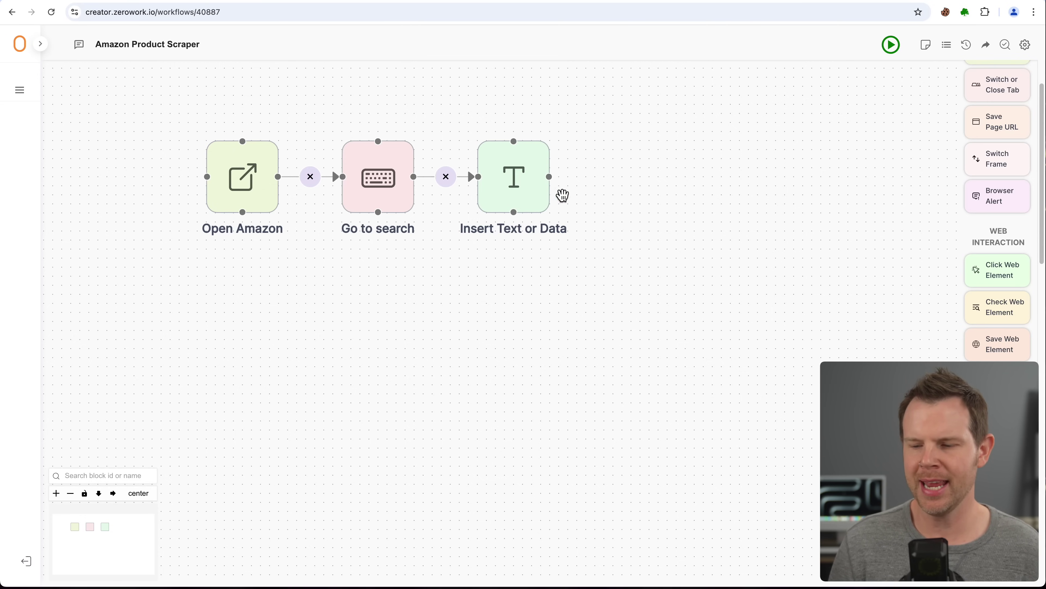
# Add a Keyboard Action step named 'Submit Search' that presses Enter
pyautogui.moveTo(1011, 493); pyautogui.dragTo(663, 182)
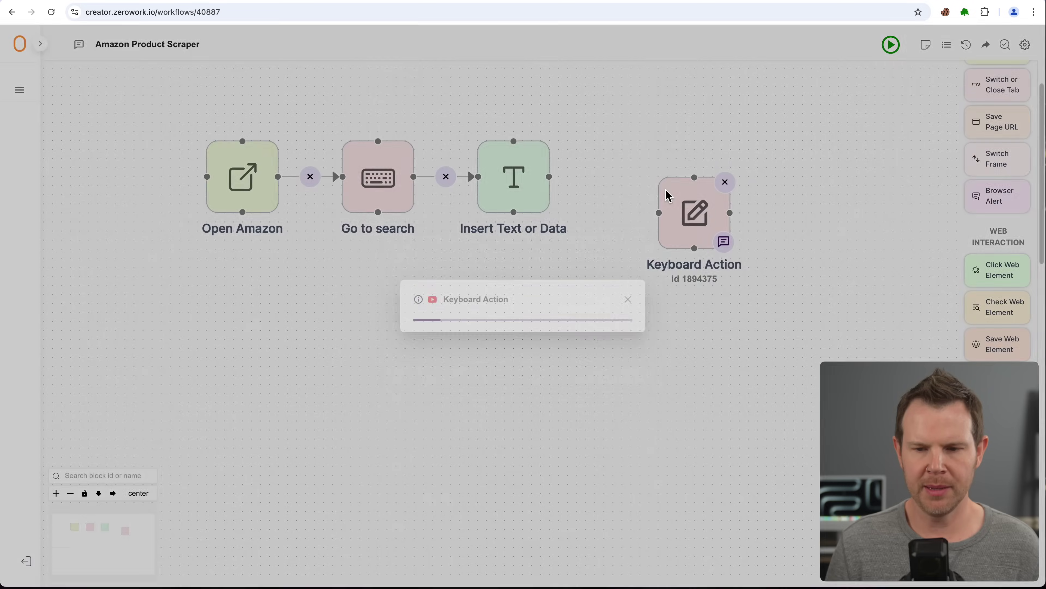
pyautogui.write('Submit Search')
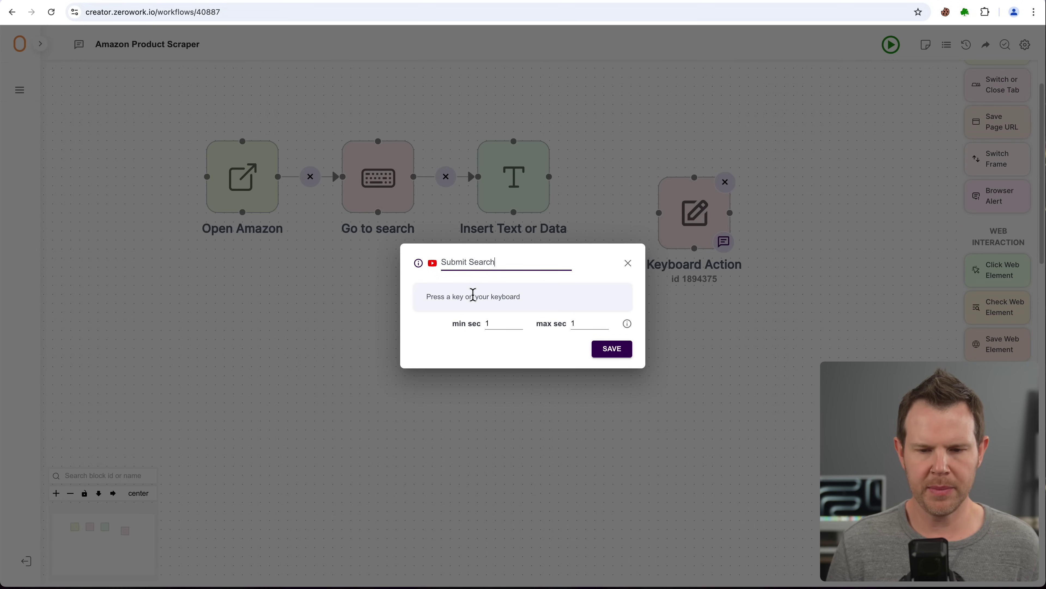
pyautogui.click(473, 295)
pyautogui.press('Return')
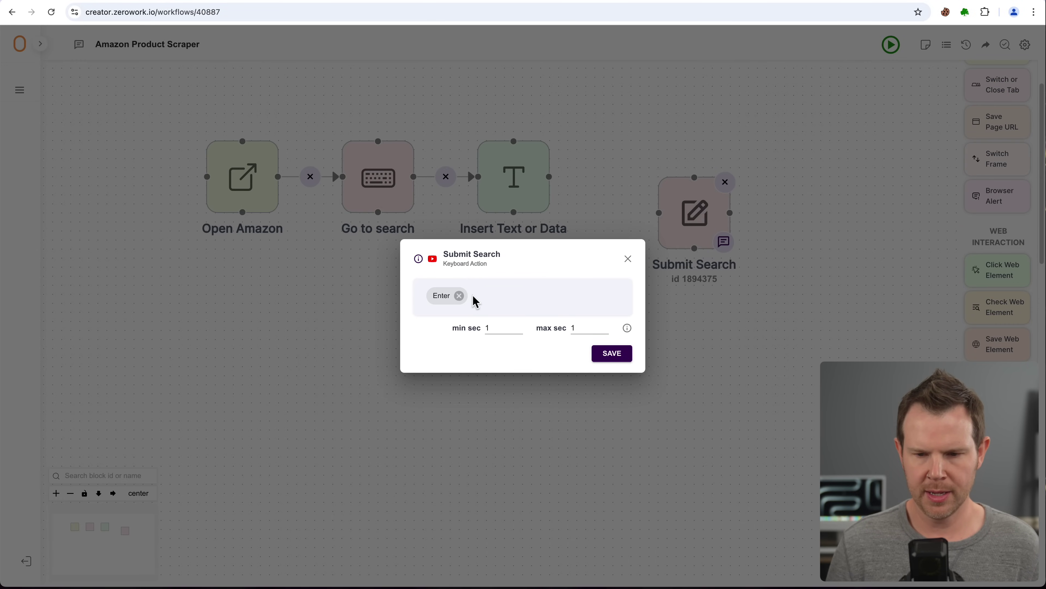
pyautogui.click(612, 353)
# Link Submit Search after Enter Search Term and test-run the four-step workflow
pyautogui.moveTo(677, 243); pyautogui.dragTo(632, 207)
pyautogui.moveTo(552, 176); pyautogui.dragTo(616, 176)
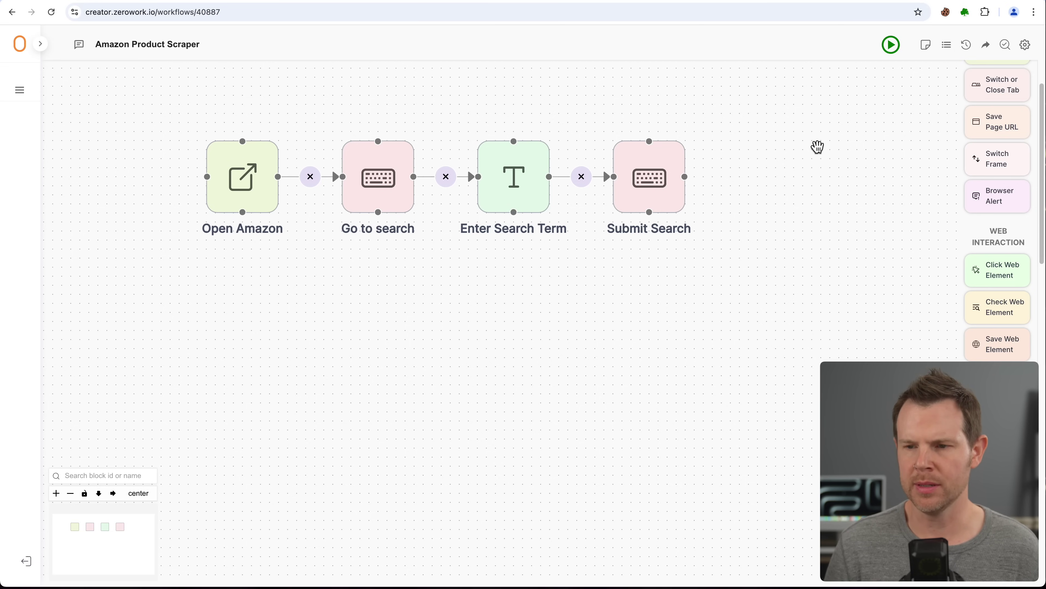
pyautogui.click(892, 45)
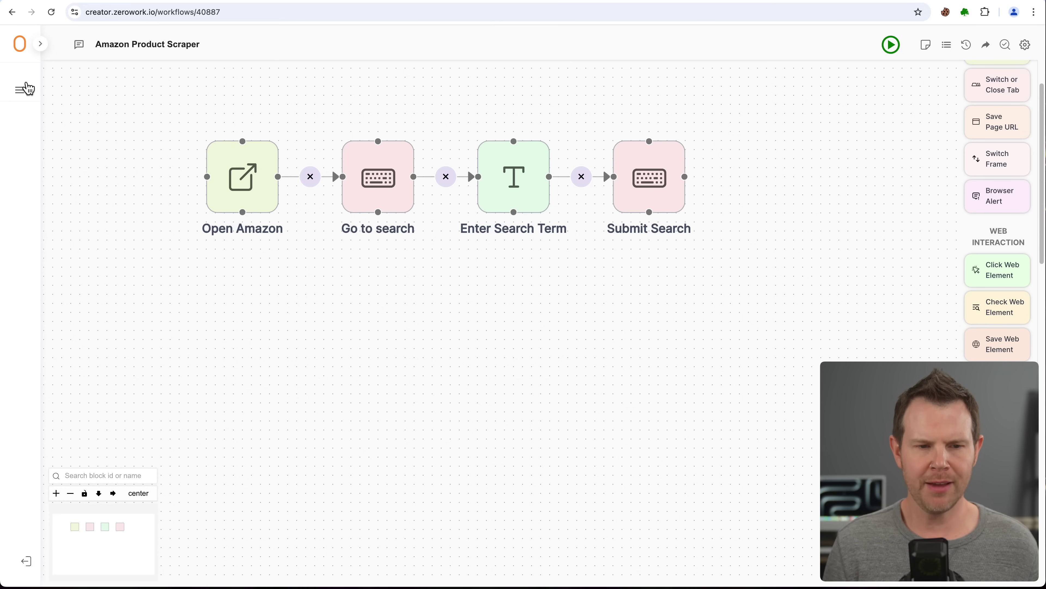
# Start a new table of the ZeroWork custom-columns type
pyautogui.click(21, 90)
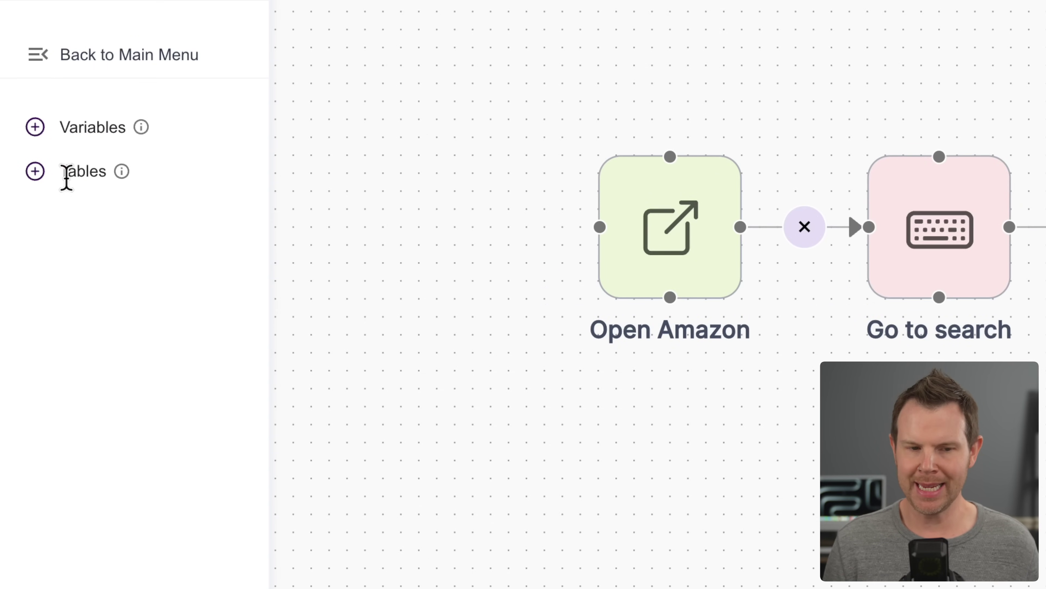
pyautogui.click(36, 172)
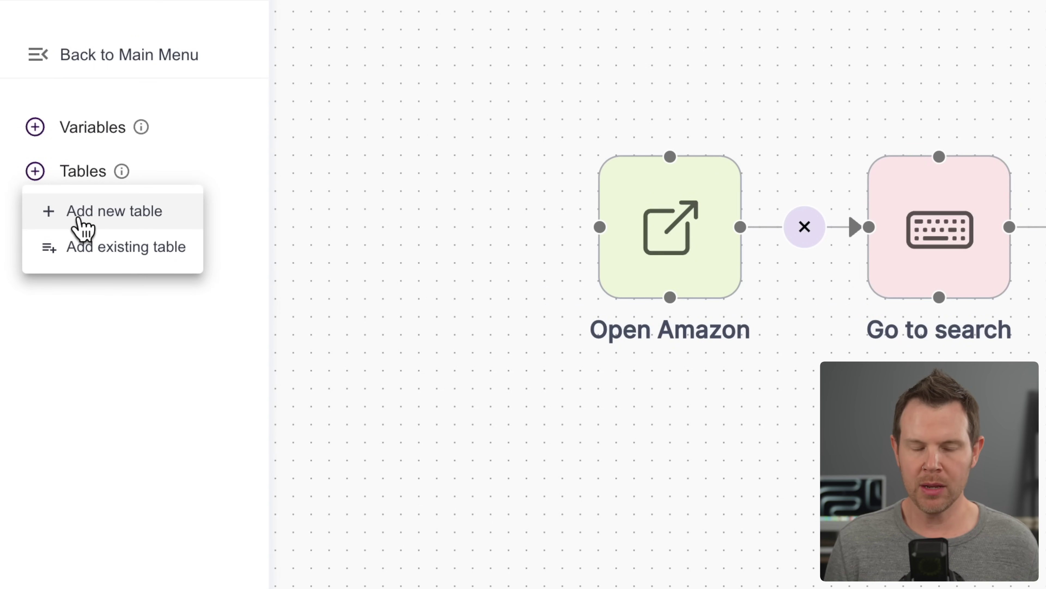
pyautogui.click(84, 224)
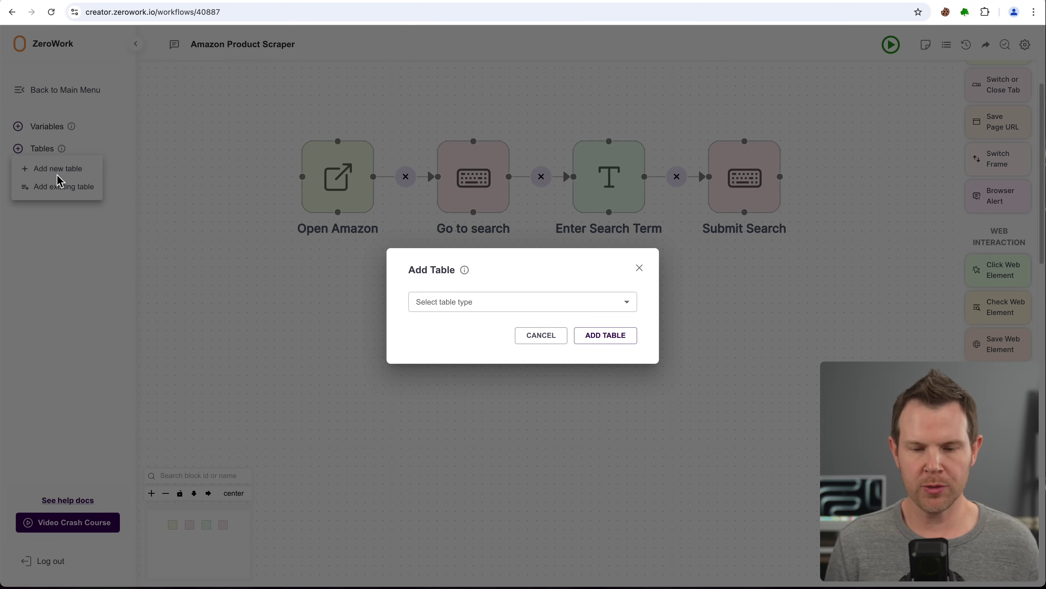
pyautogui.click(508, 308)
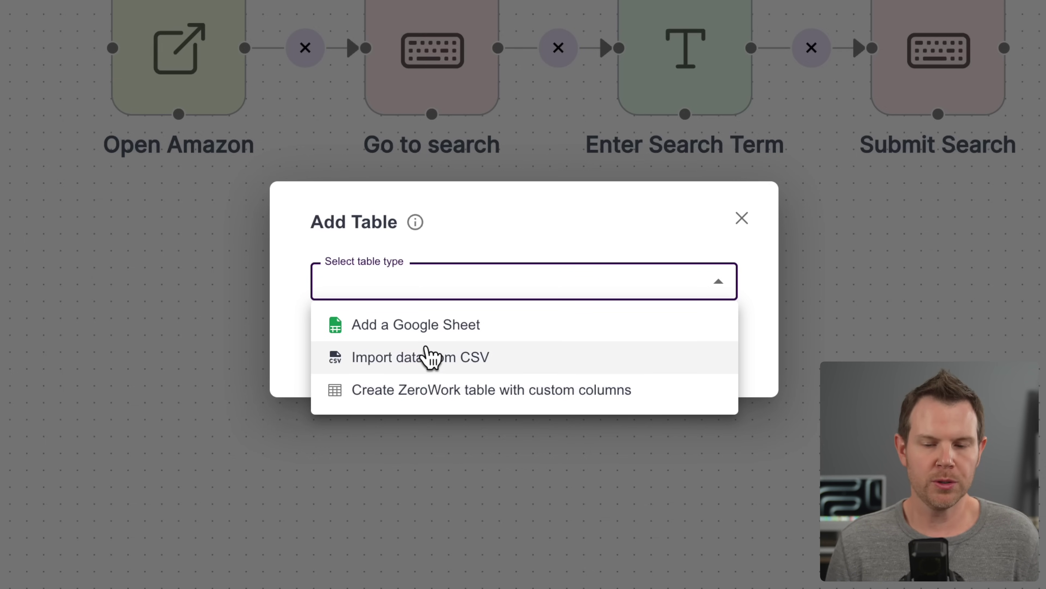
pyautogui.click(422, 392)
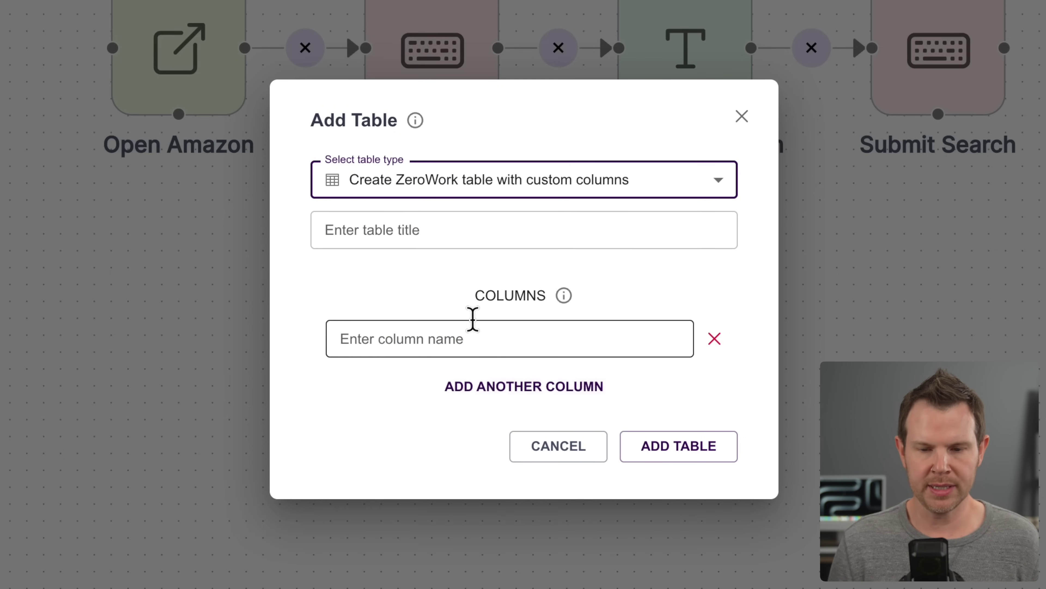
# Create the table 'RC Cars' with Image URL, Product Title and Price columns
pyautogui.click(462, 232)
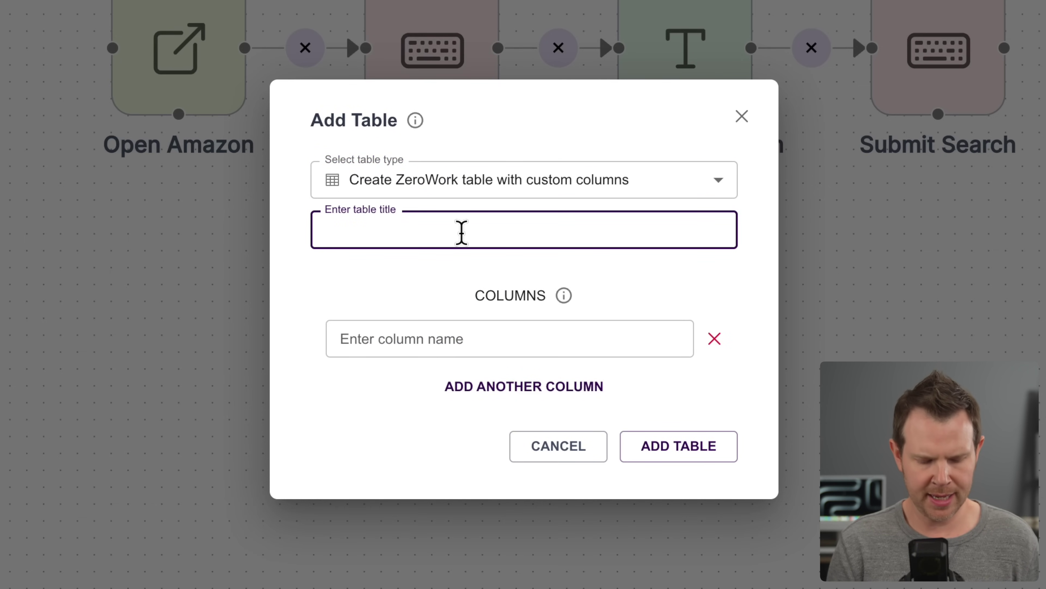
pyautogui.write('RC Cars')
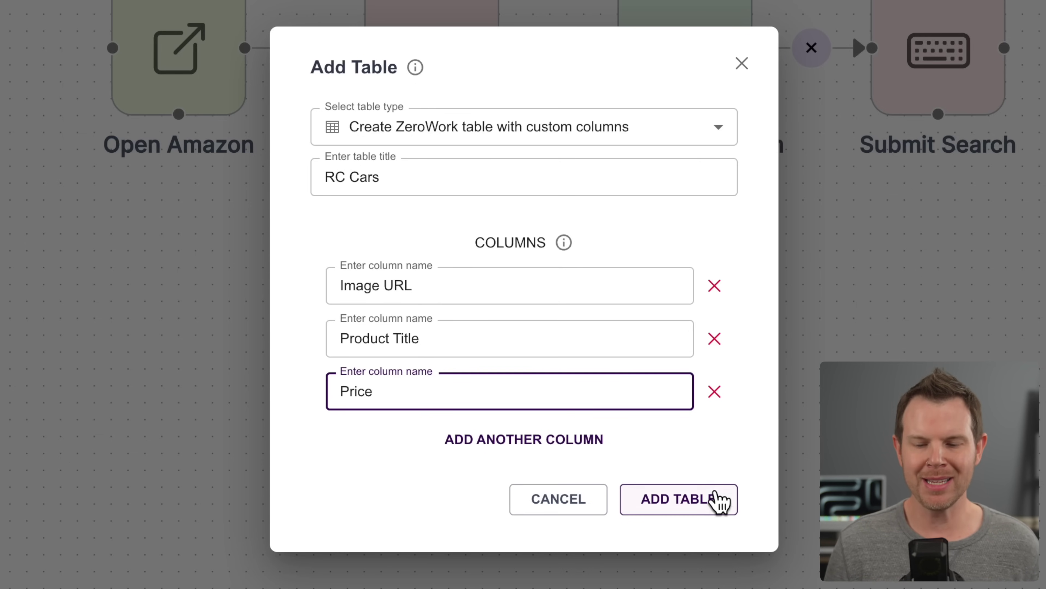
pyautogui.click(719, 500)
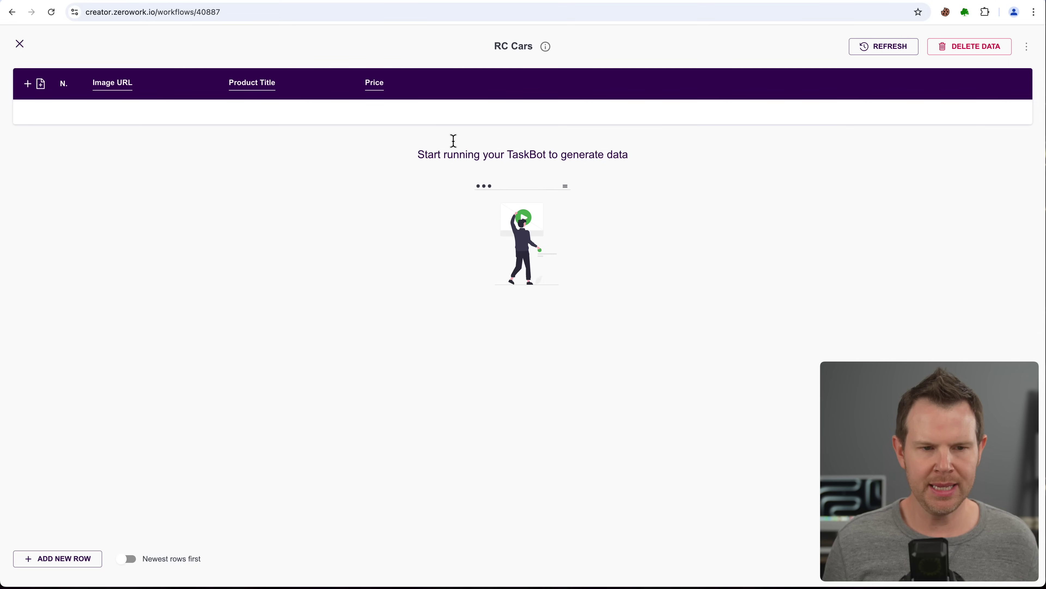
pyautogui.click(20, 44)
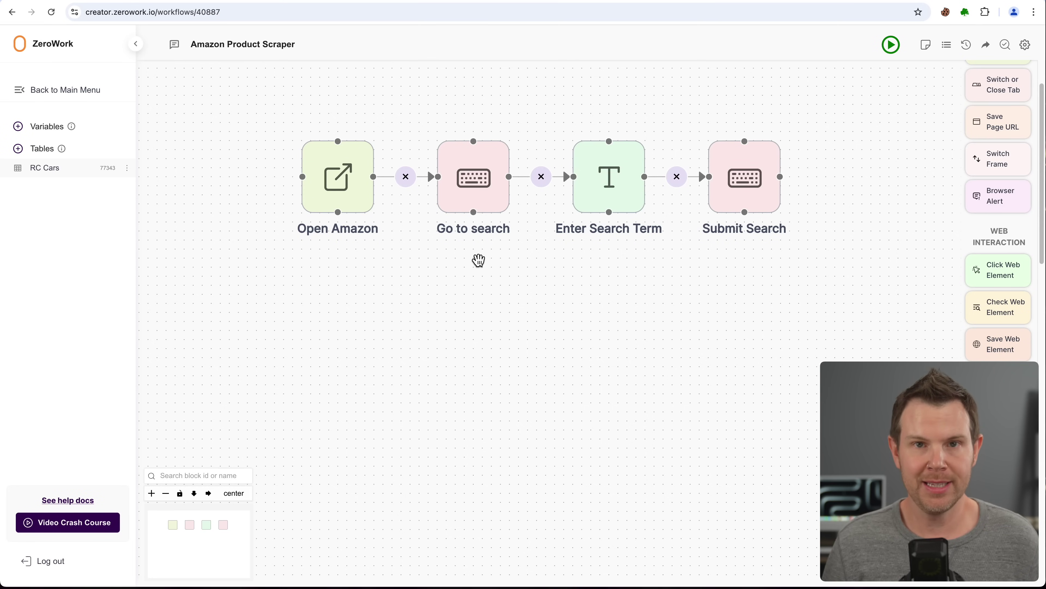
# Add a Start Repeat step as a standard loop and enter 12 repetitions
pyautogui.scroll(-6, 1002, 349)
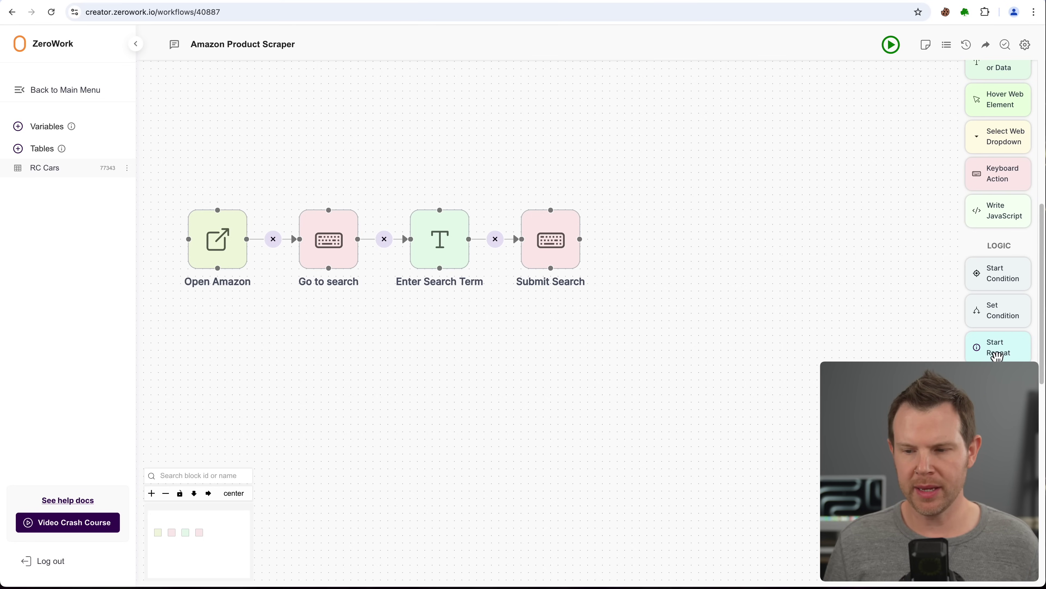
pyautogui.moveTo(1014, 348); pyautogui.dragTo(708, 256)
pyautogui.click(521, 294)
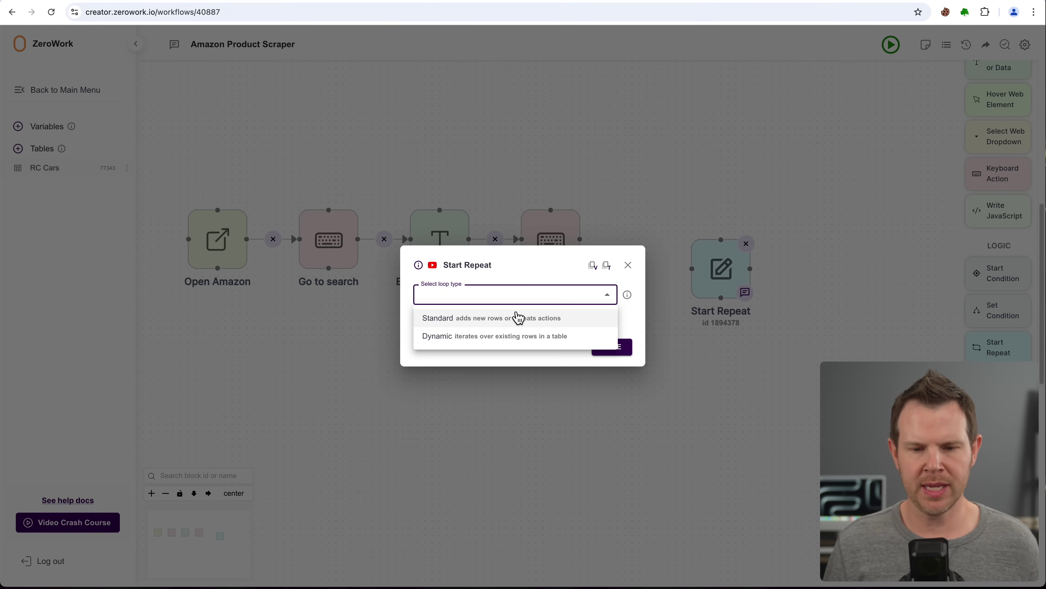
pyautogui.click(519, 319)
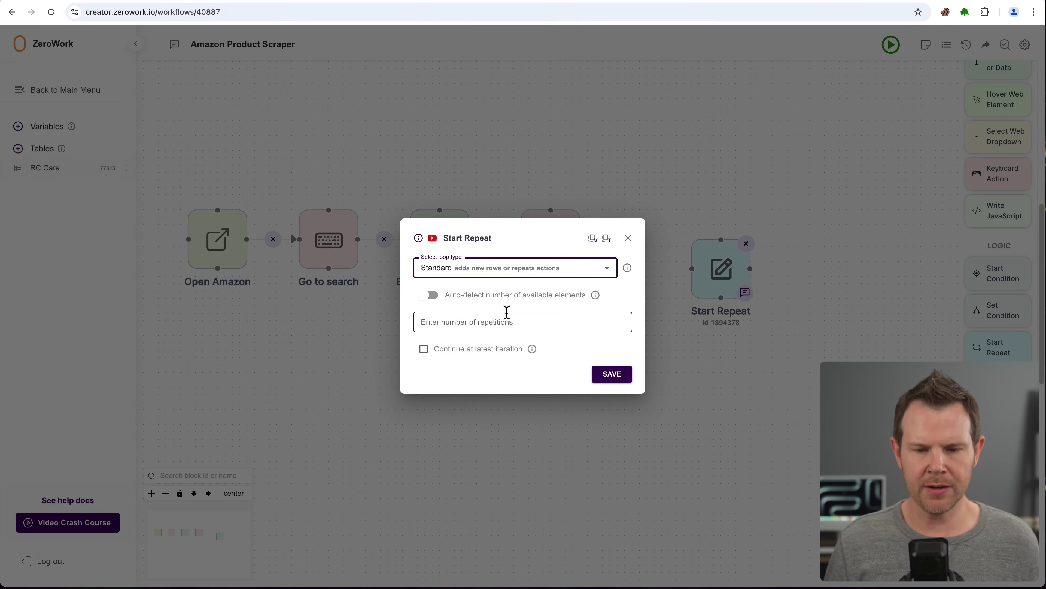
pyautogui.click(506, 321)
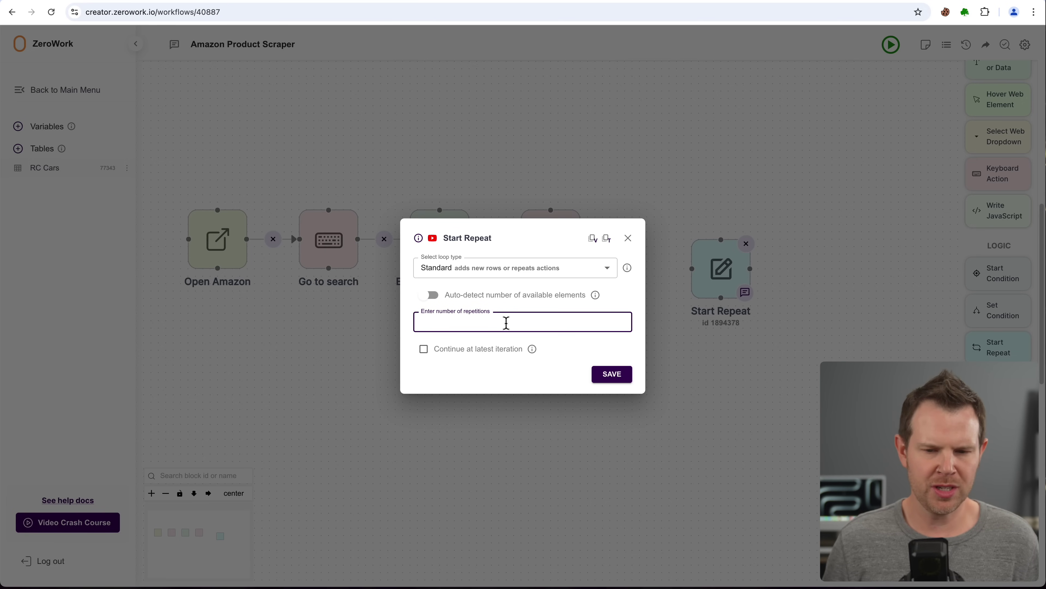
pyautogui.write('12')
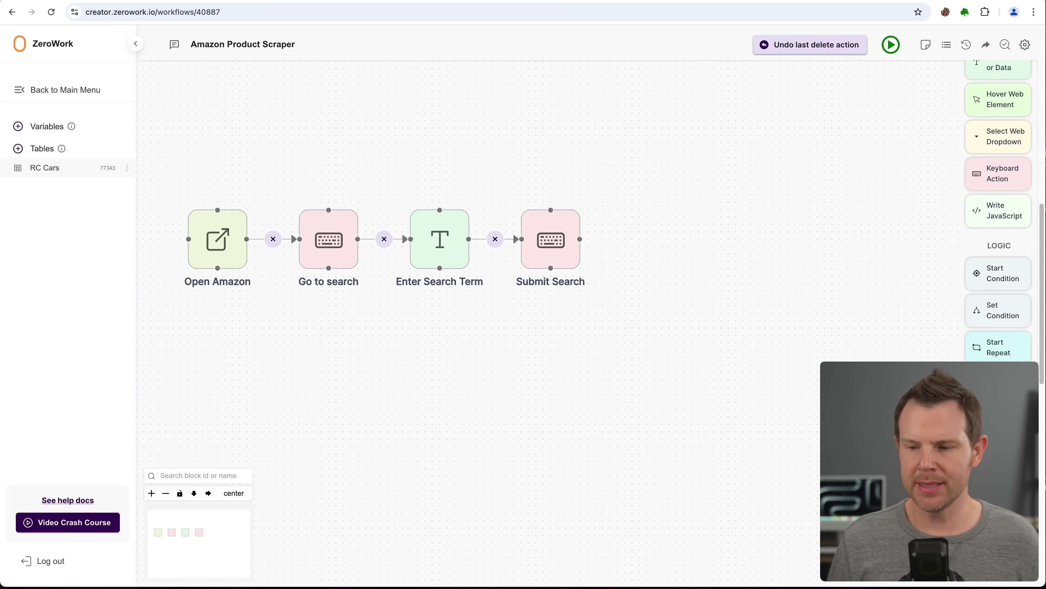
# Place a fresh Start Repeat step as a standard loop of 10 repetitions and save it
pyautogui.moveTo(1011, 345); pyautogui.dragTo(674, 249)
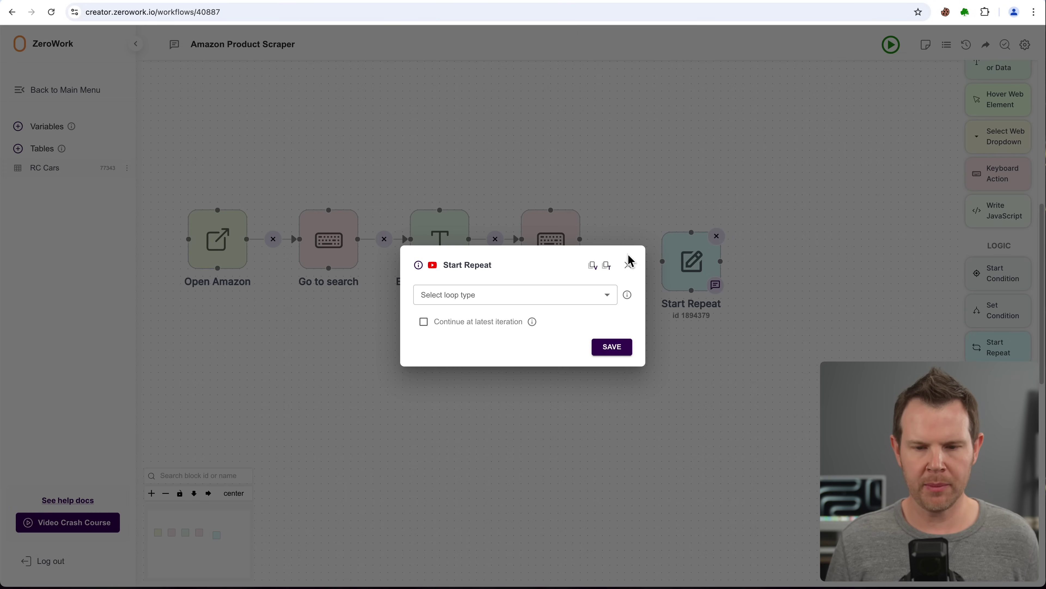
pyautogui.click(531, 296)
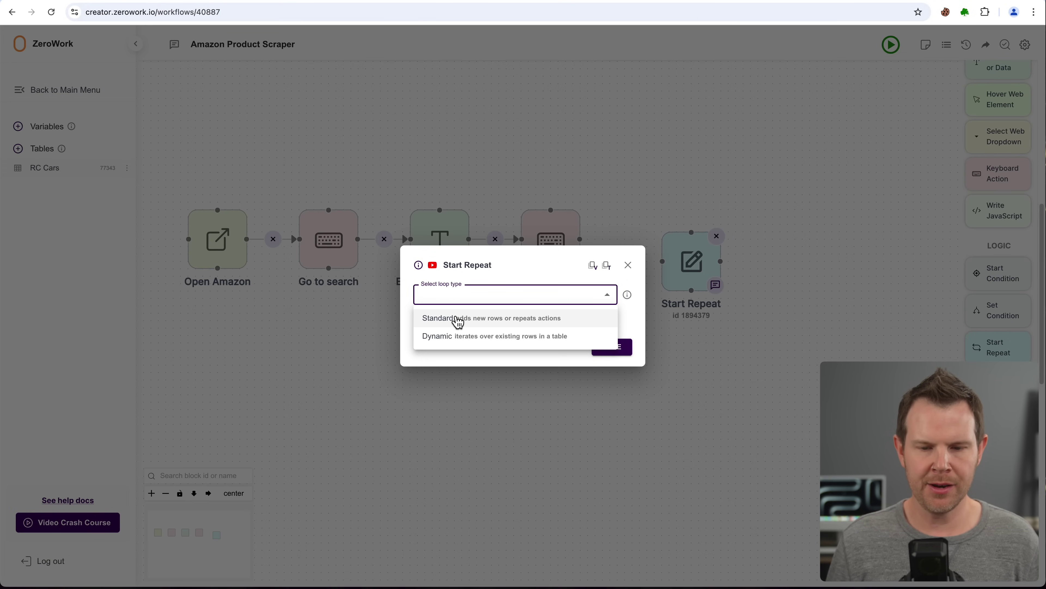
pyautogui.click(456, 320)
pyautogui.click(473, 323)
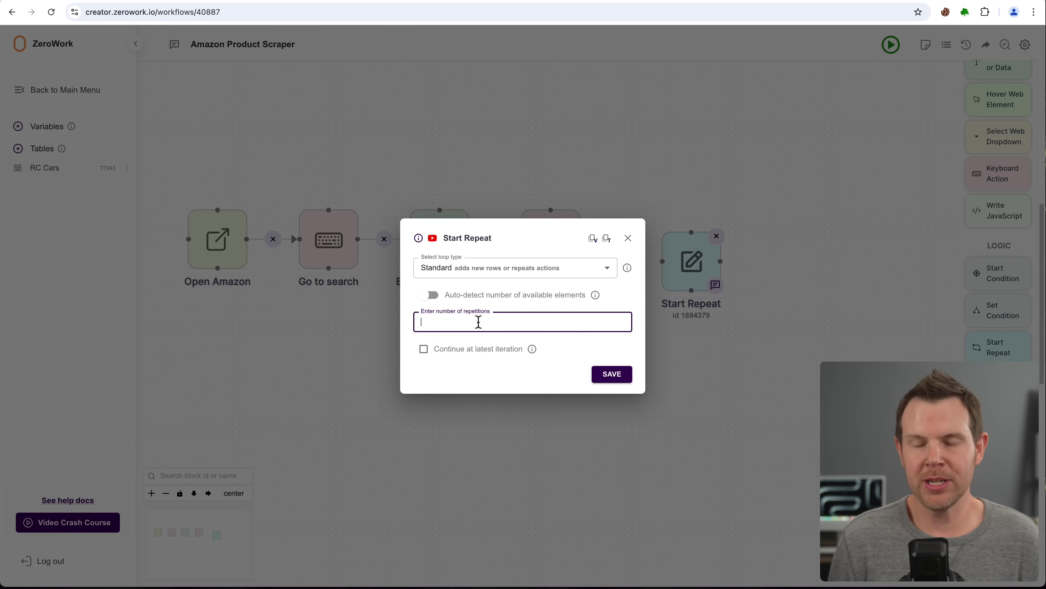
pyautogui.write('1')
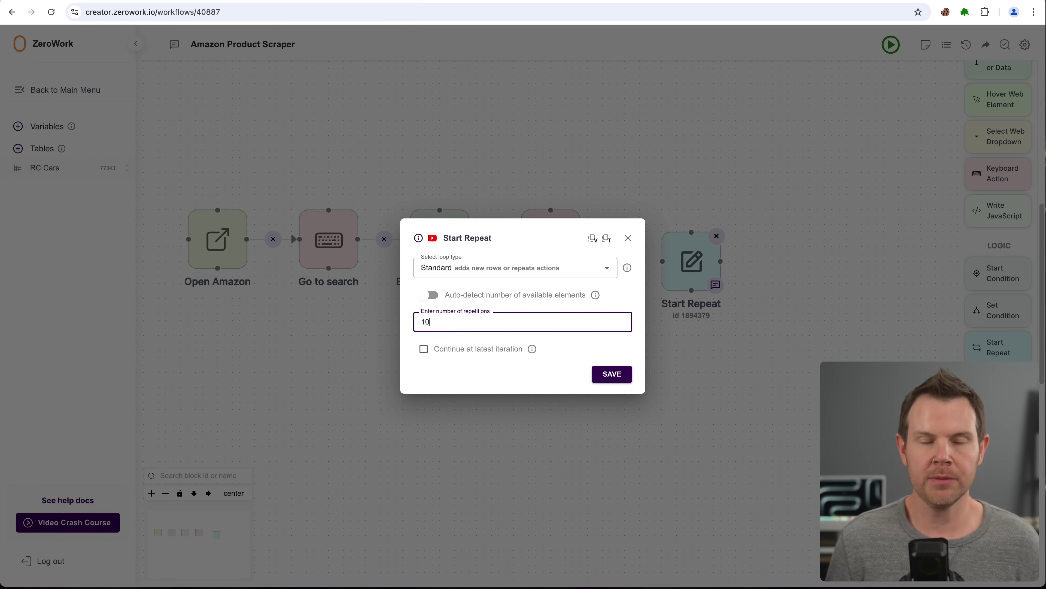
pyautogui.write('0')
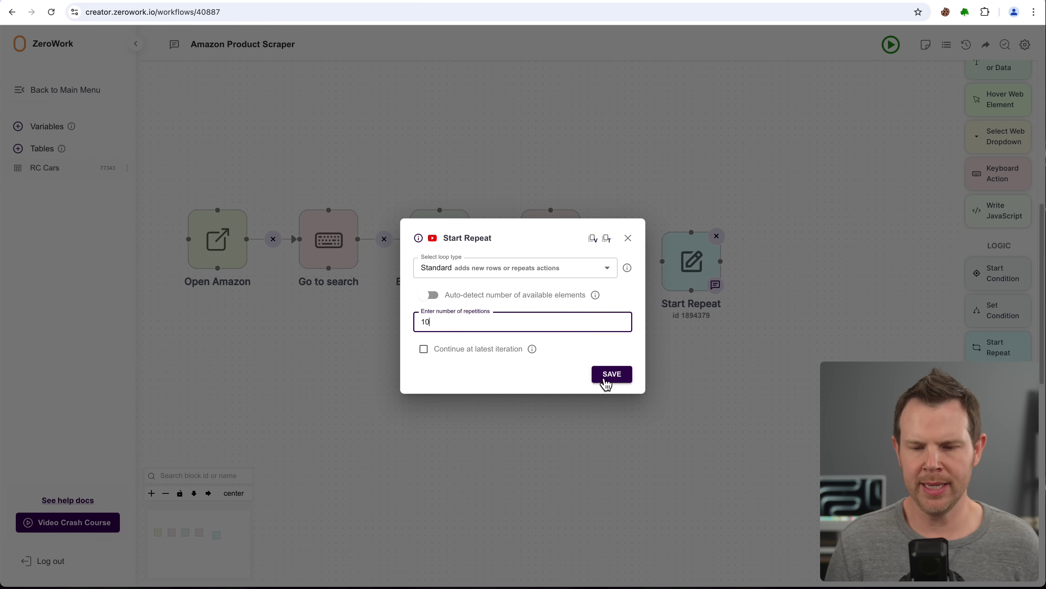
pyautogui.click(614, 374)
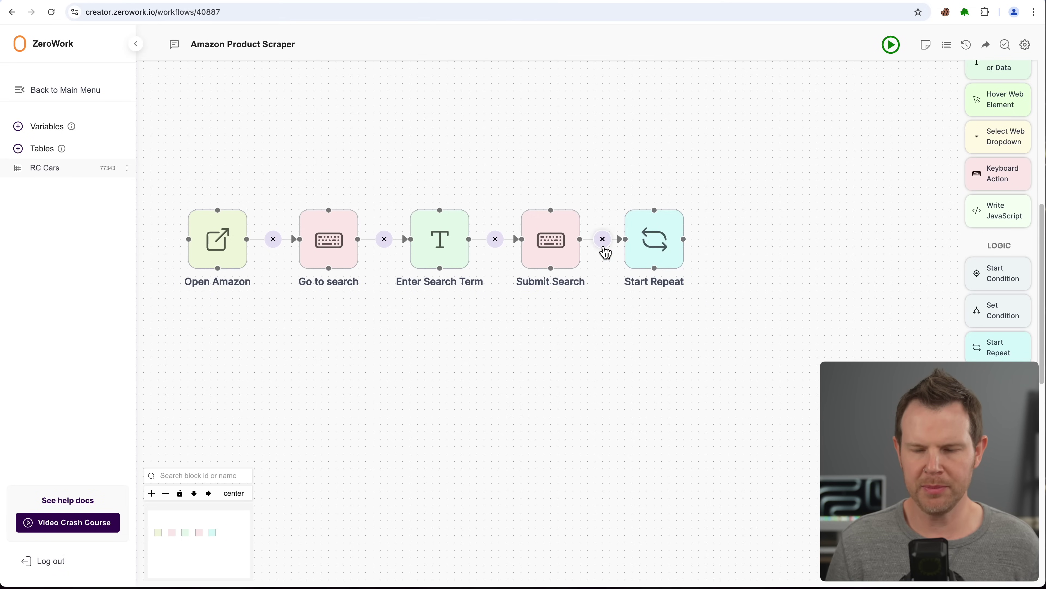
# Add Save Web Element steps after Start Repeat, leaving their settings unconfigured
pyautogui.scroll(3, 1009, 189)
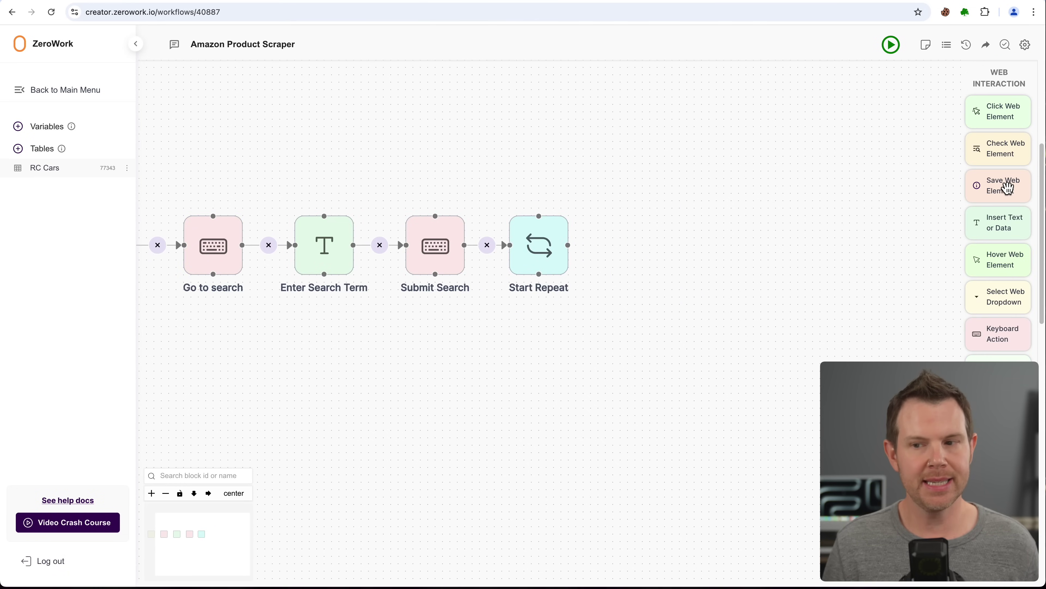
pyautogui.moveTo(1010, 188); pyautogui.dragTo(634, 225)
pyautogui.click(627, 186)
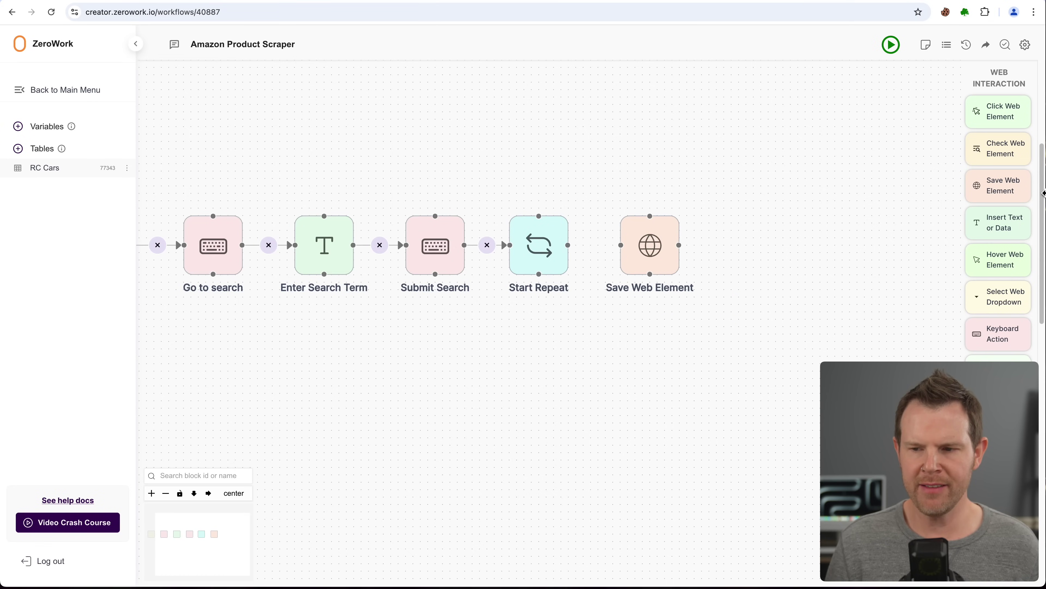
pyautogui.moveTo(997, 175); pyautogui.dragTo(778, 229)
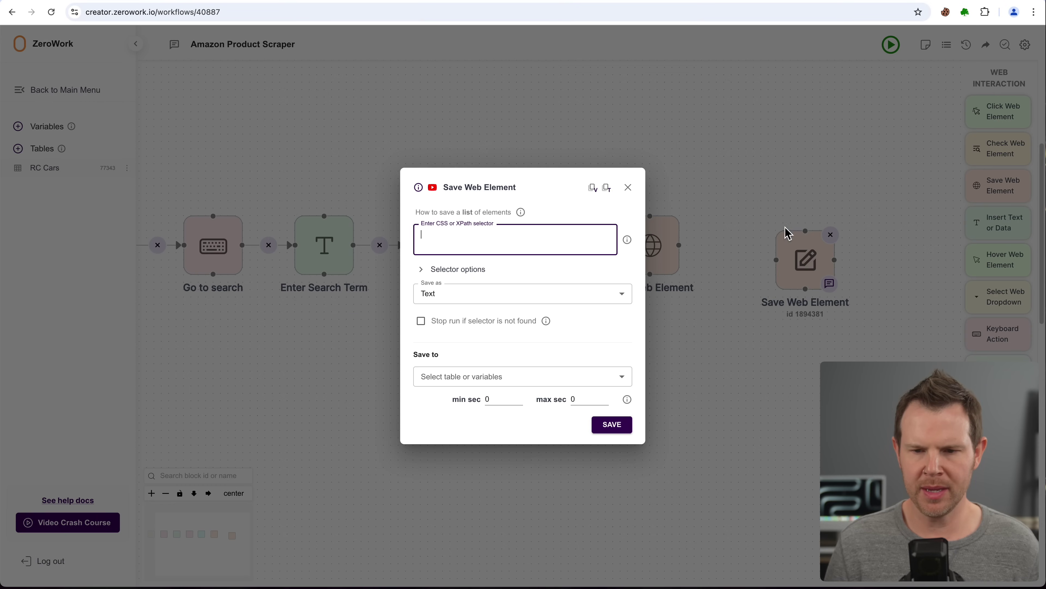
pyautogui.click(627, 188)
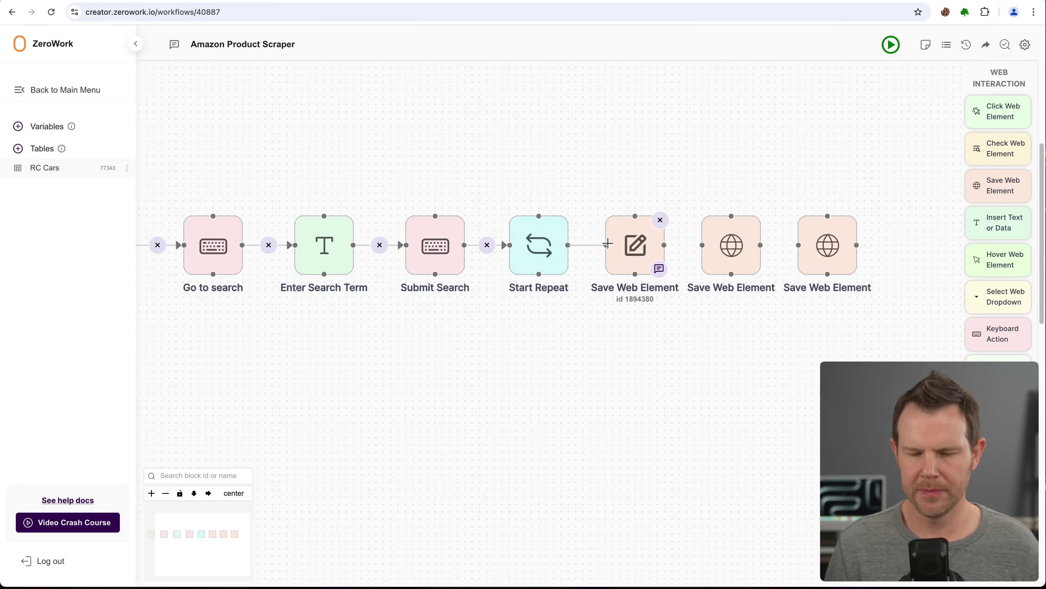
# Name the Save Web Element steps 'Get Image URL', 'Get Product Title' and 'Get Price'
pyautogui.click(637, 287)
pyautogui.write('Get Image URL')
pyautogui.click(713, 292)
pyautogui.click(712, 293)
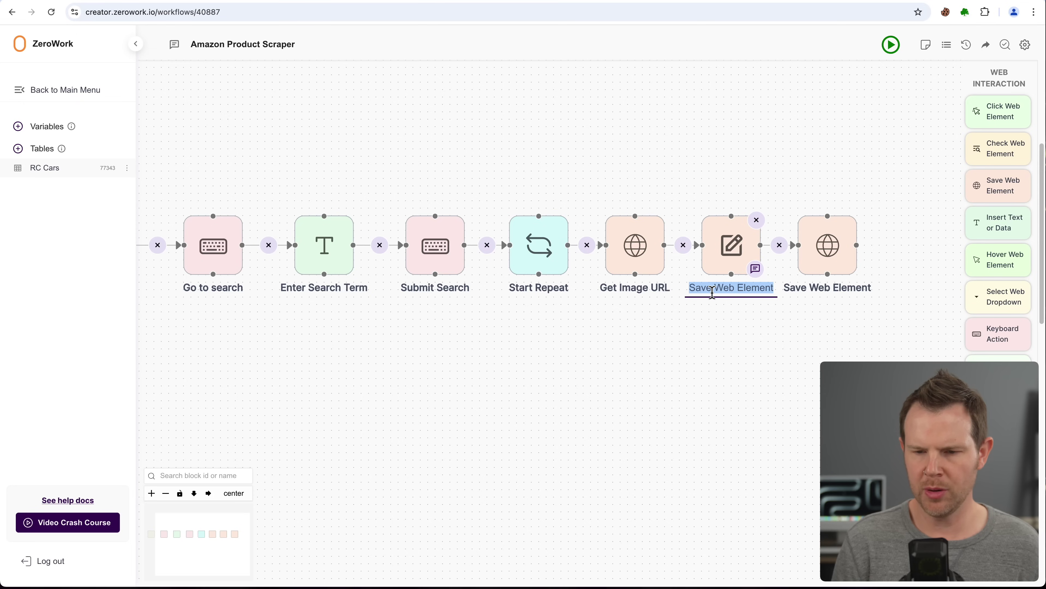
pyautogui.write('Get Product T')
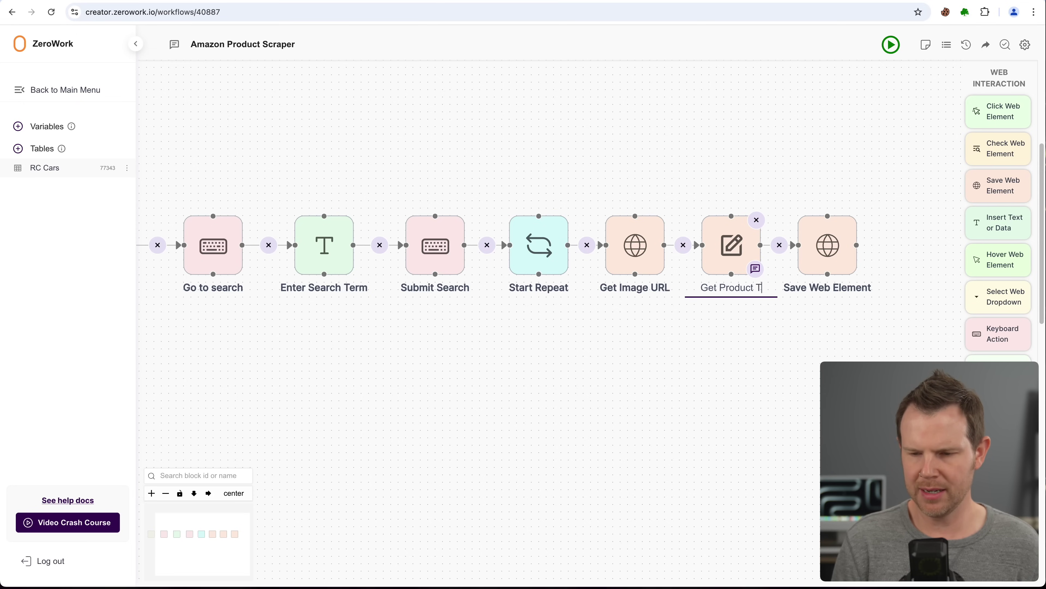
pyautogui.write('itle')
pyautogui.click(802, 288)
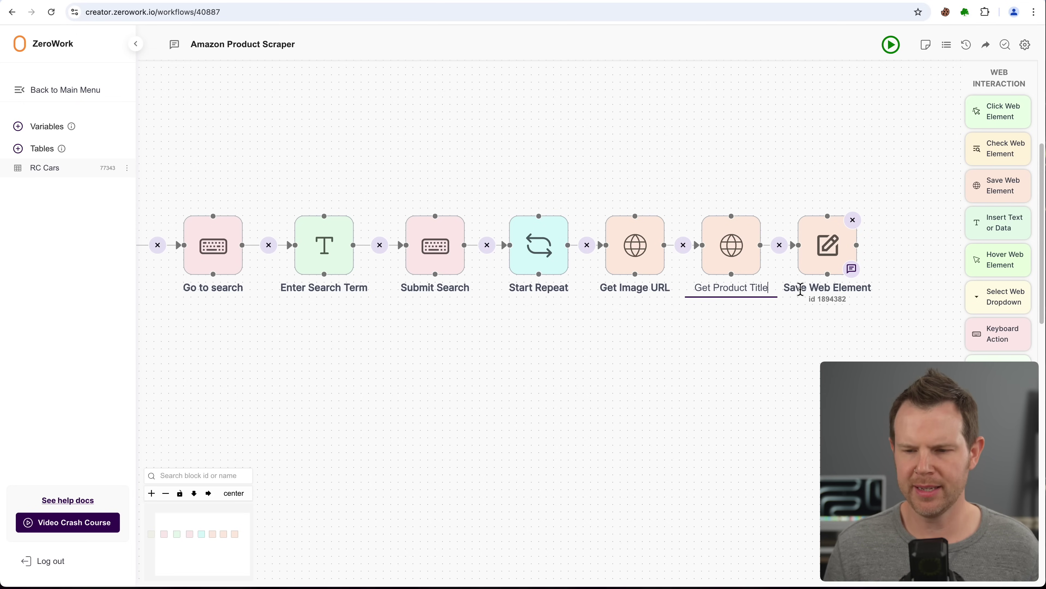
pyautogui.doubleClick(802, 288)
pyautogui.hotkey('ctrl', 'a')
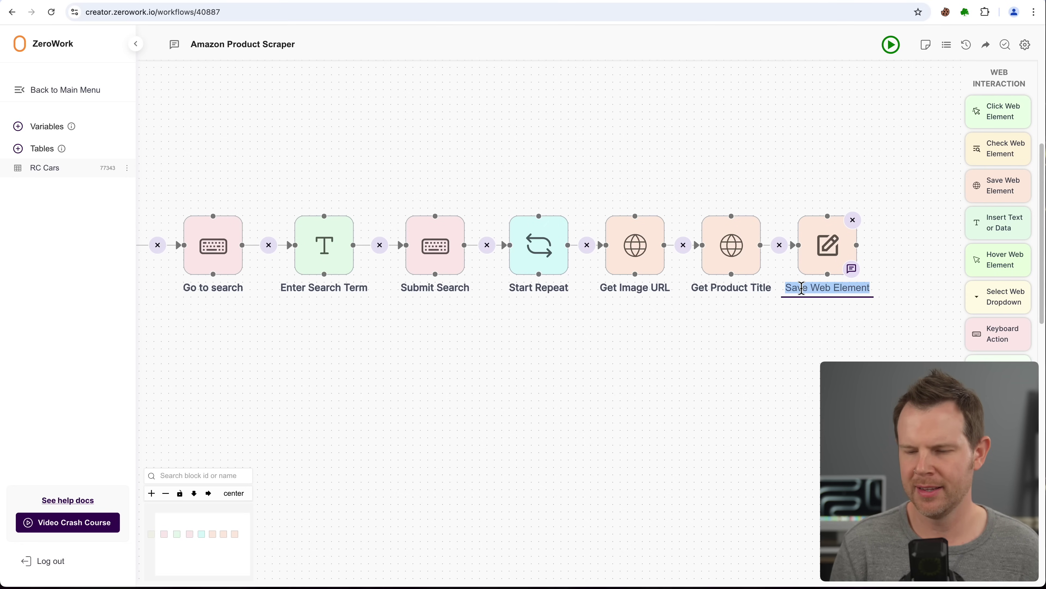
pyautogui.write('Get Price')
pyautogui.click(876, 326)
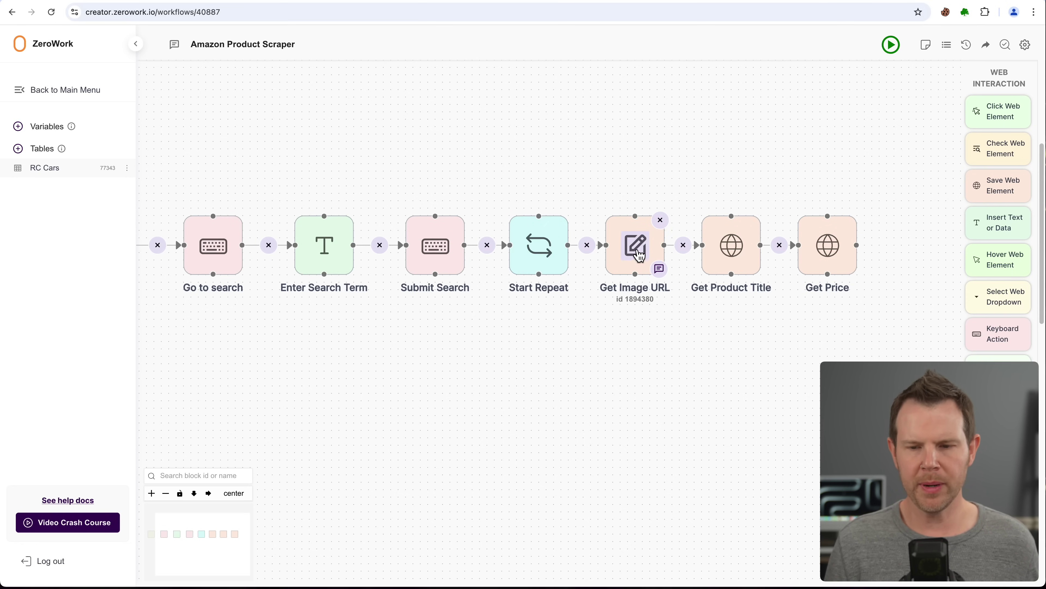
# Open the settings of the Get Image URL step
pyautogui.click(639, 253)
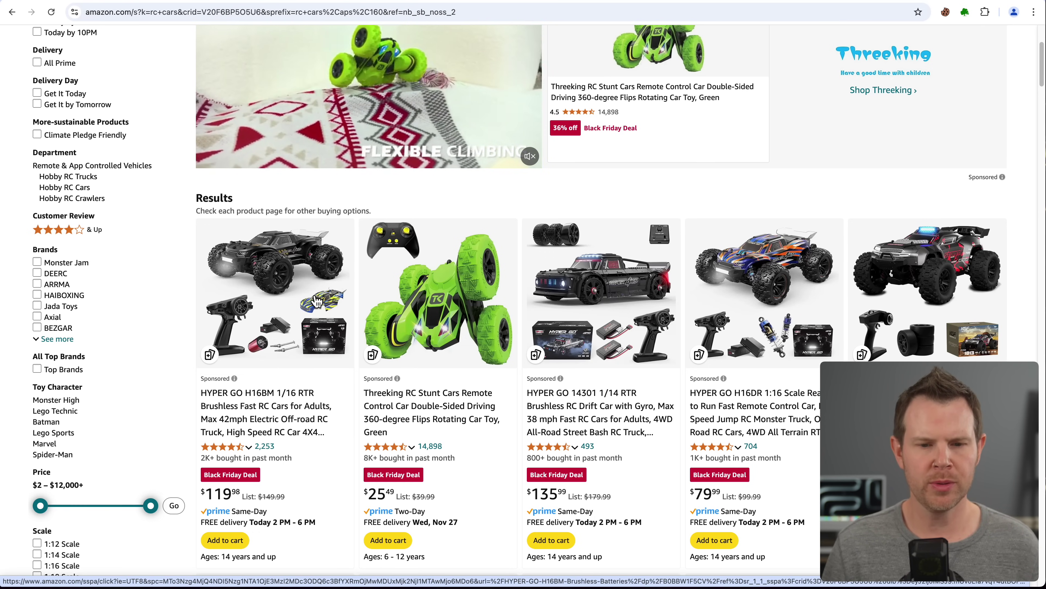
# Paste the first Amazon product image's CSS selector into Get Image URL's selector field
pyautogui.rightClick(275, 284)
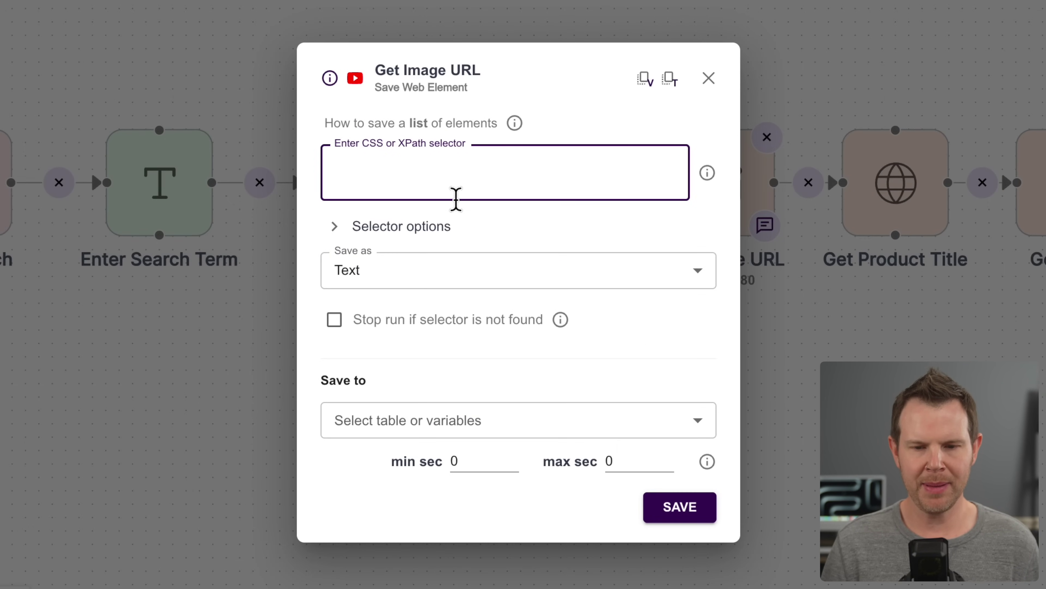
pyautogui.hotkey('ctrl', 'v')
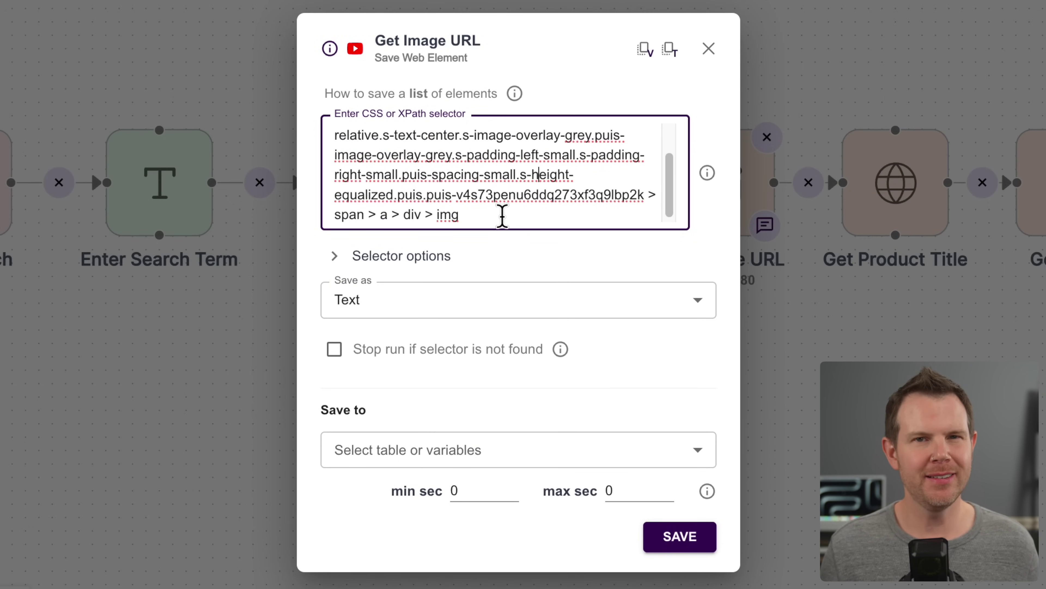